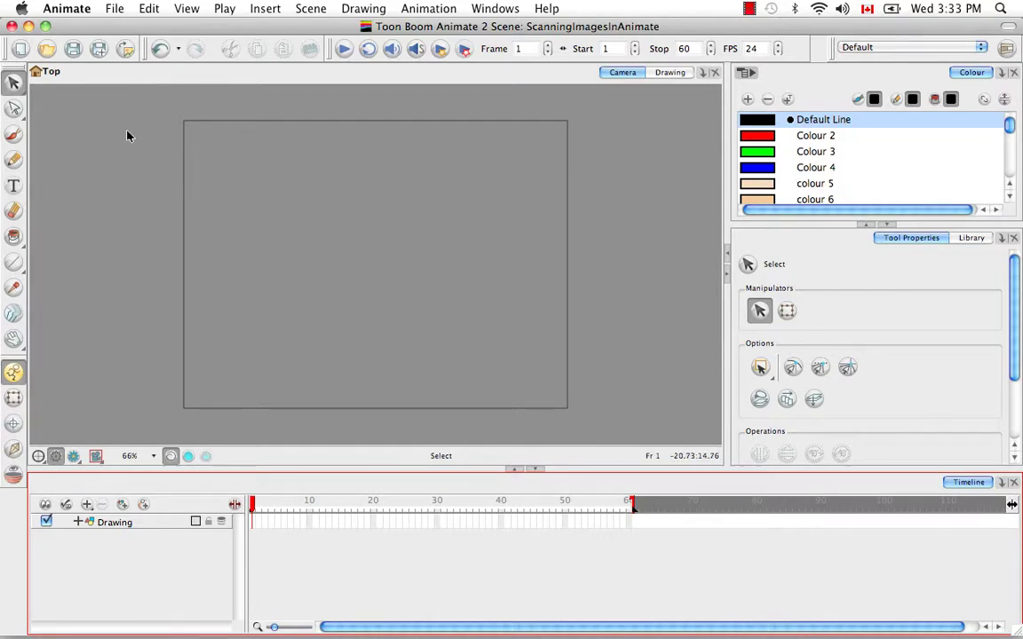
Open the dialog for acquiring images from TWAIN and choose HPScan as the scanner.
{"action": "left_click", "coordinate": [116, 11]}
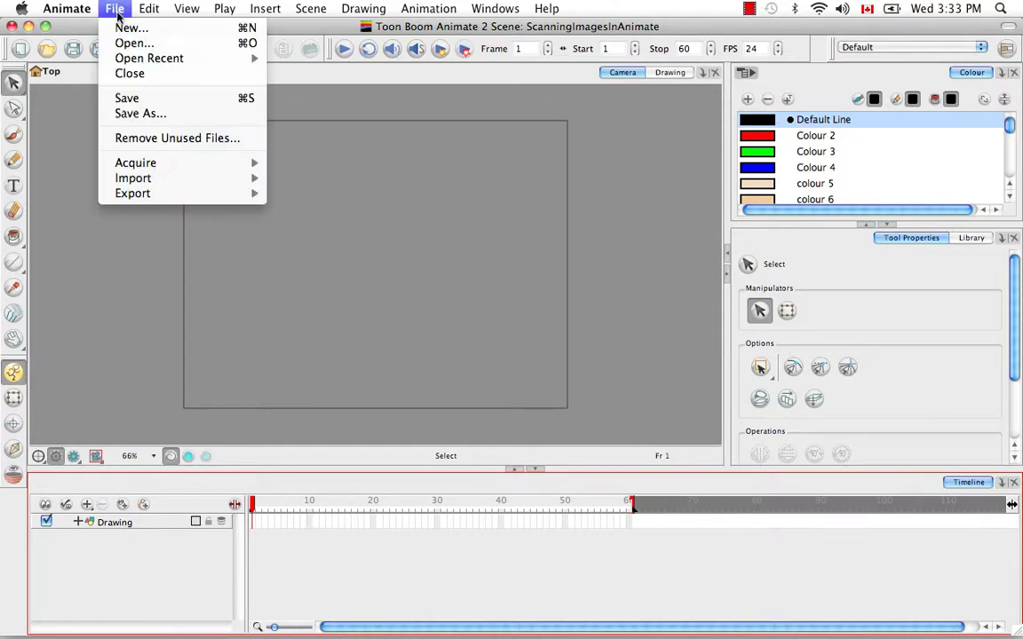
{"action": "mouse_move", "coordinate": [147, 164]}
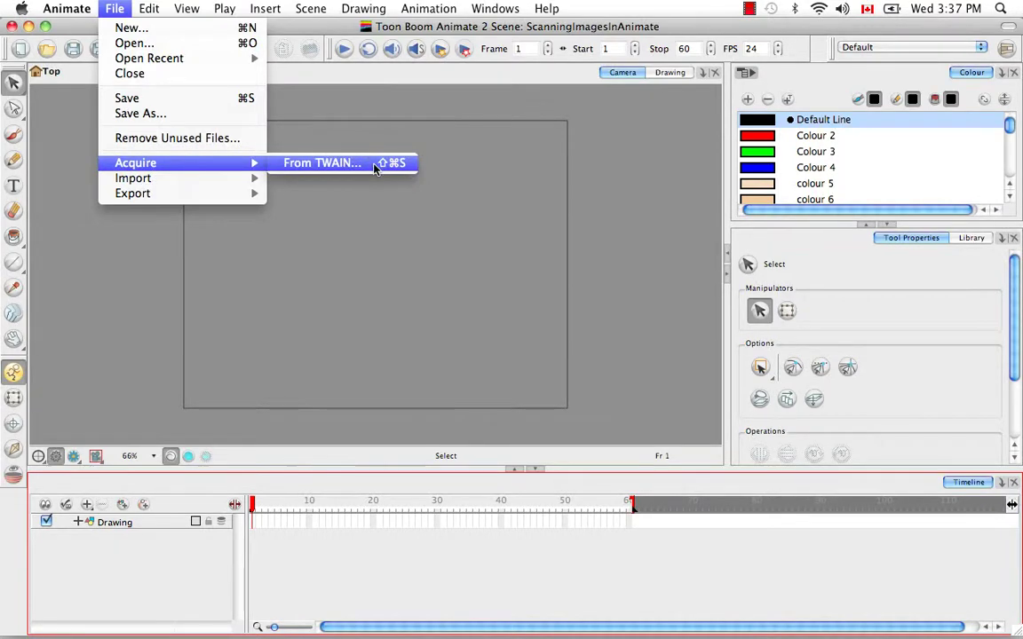
{"action": "left_click", "coordinate": [371, 164]}
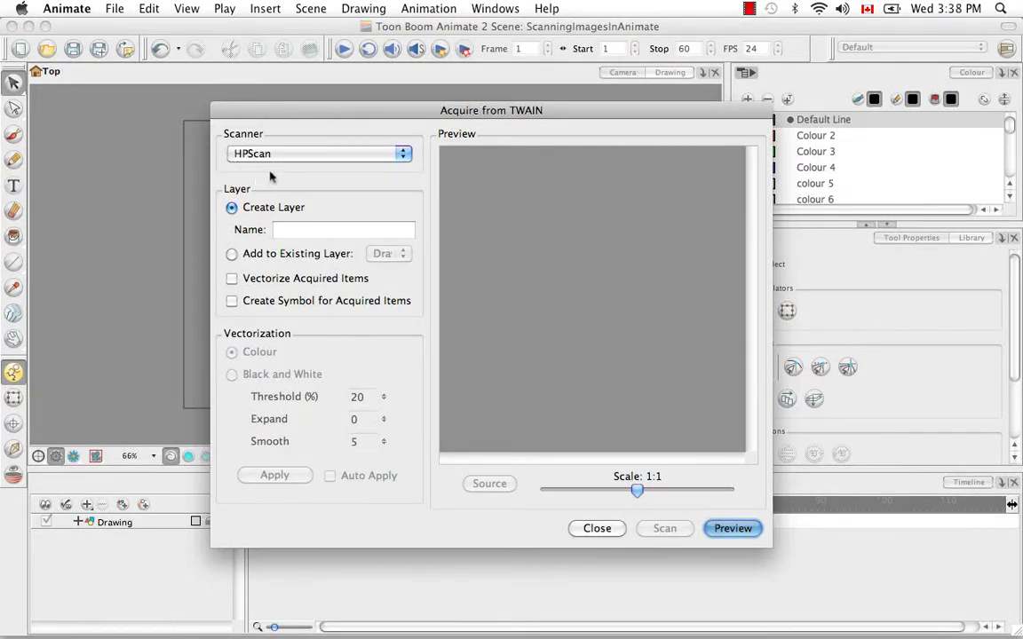
{"action": "left_click", "coordinate": [406, 157]}
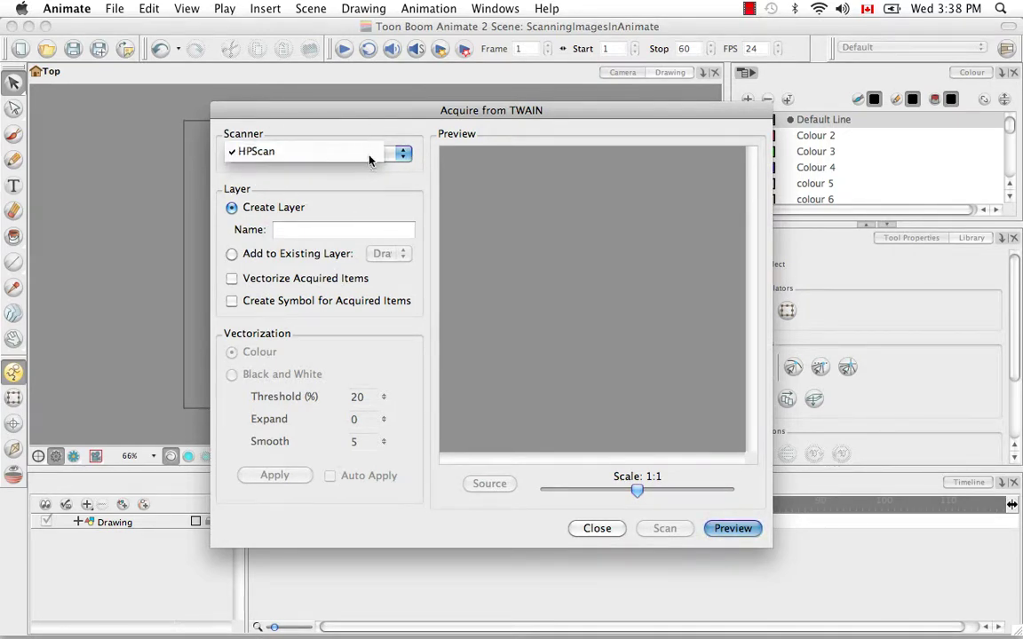
{"action": "left_click", "coordinate": [380, 142]}
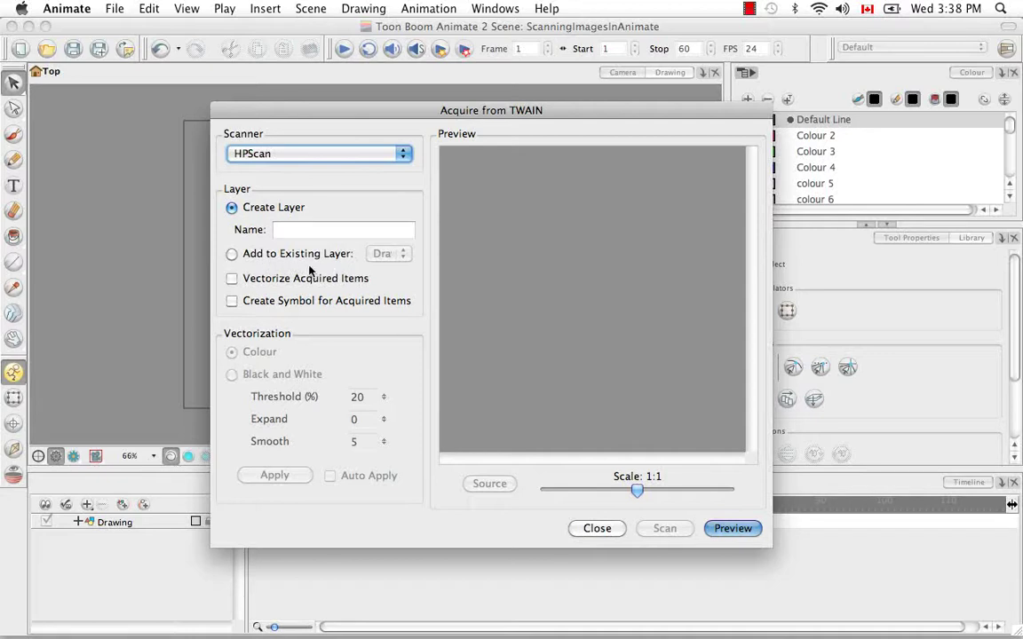
Name the layer to create VectorizedColour and turn on vectorizing of the acquired items.
{"action": "key", "text": "Tab"}
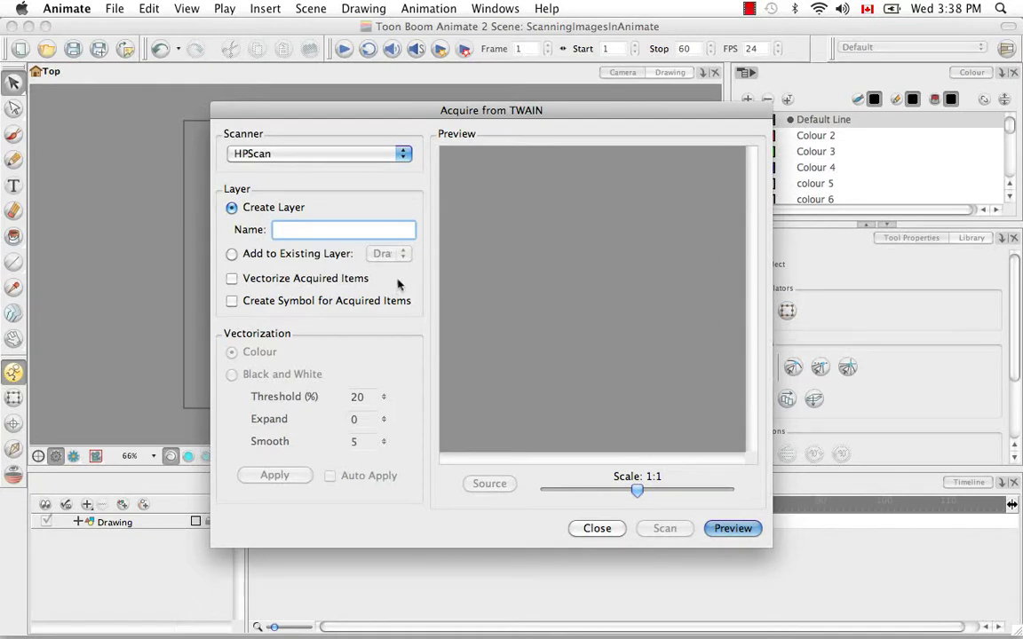
{"action": "type", "text": "Vectorize"}
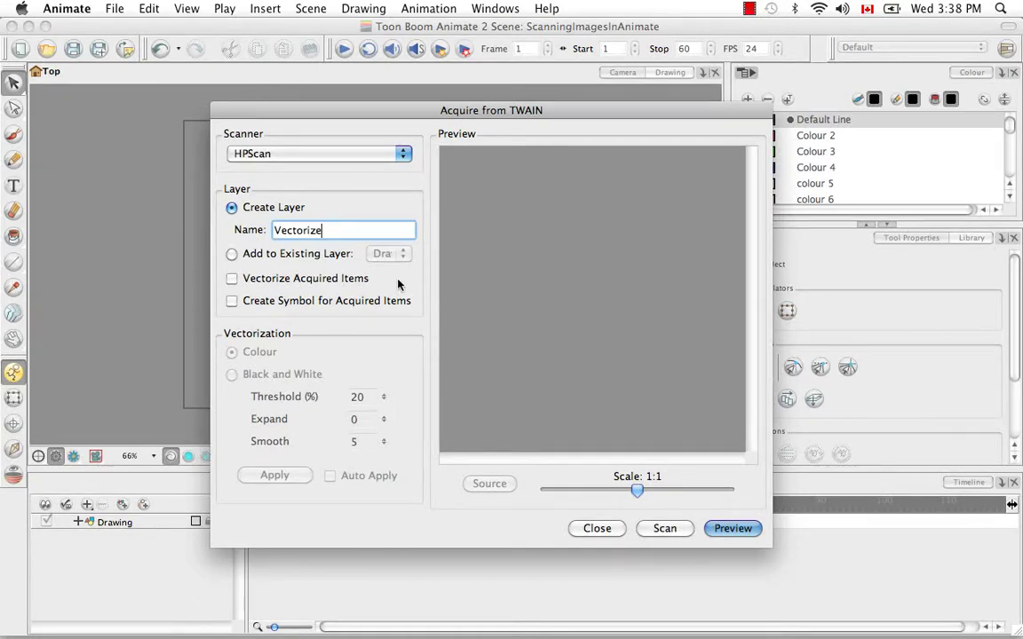
{"action": "type", "text": "dColour"}
{"action": "left_click", "coordinate": [232, 279]}
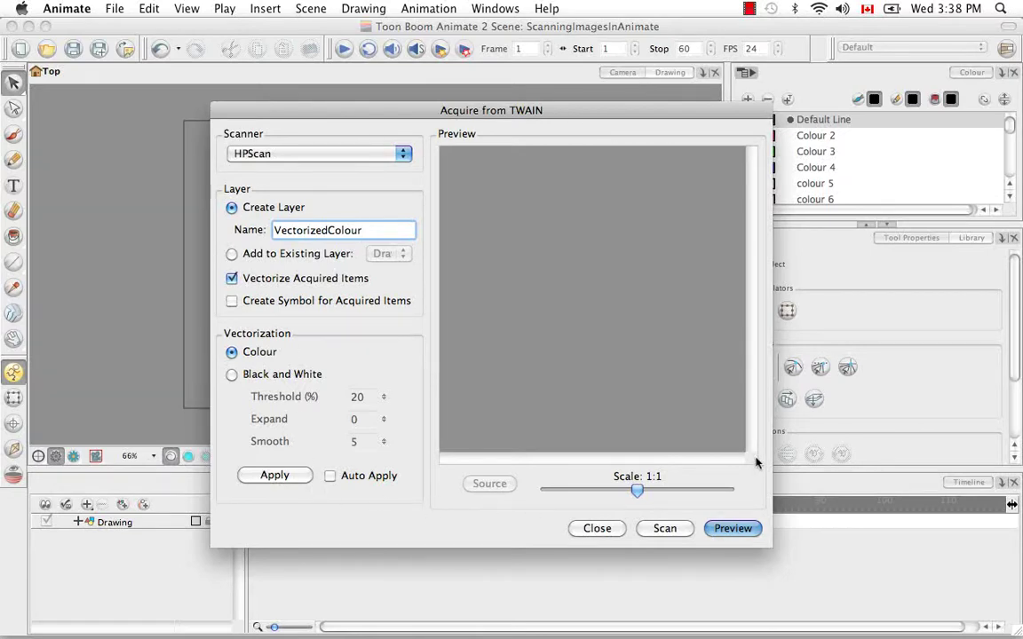
Preview the drawing using the scanner's Pictures profile and return the image to the acquire dialog.
{"action": "left_click", "coordinate": [733, 530]}
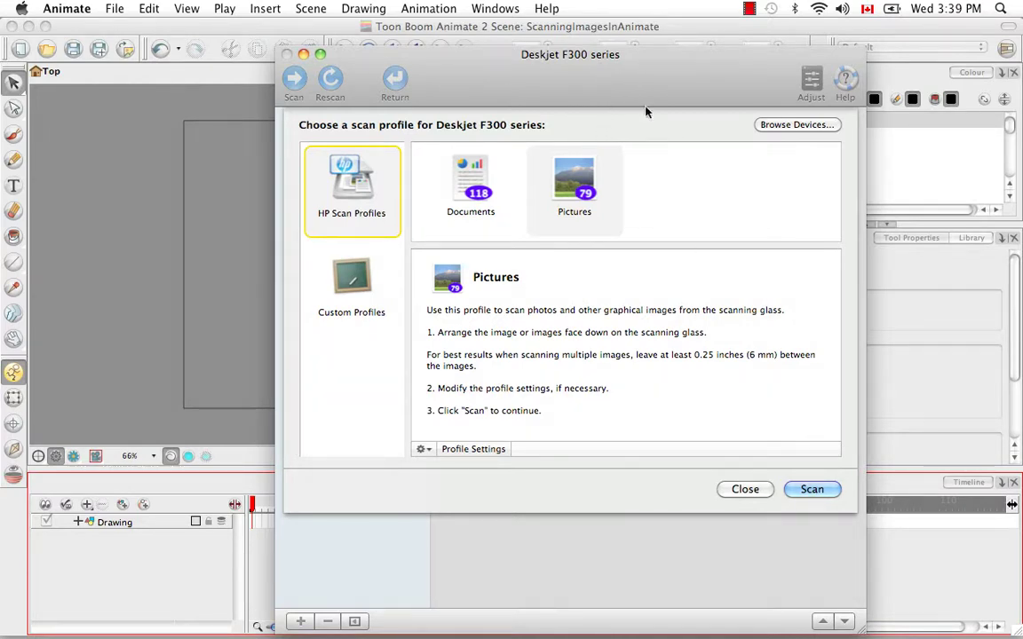
{"action": "left_click", "coordinate": [583, 183]}
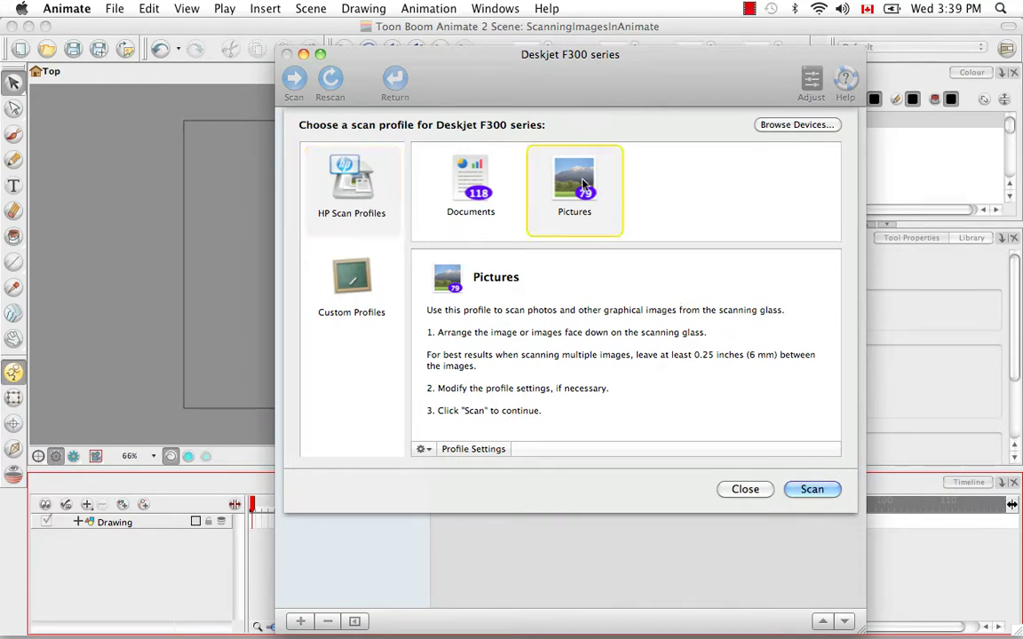
{"action": "left_click", "coordinate": [810, 490]}
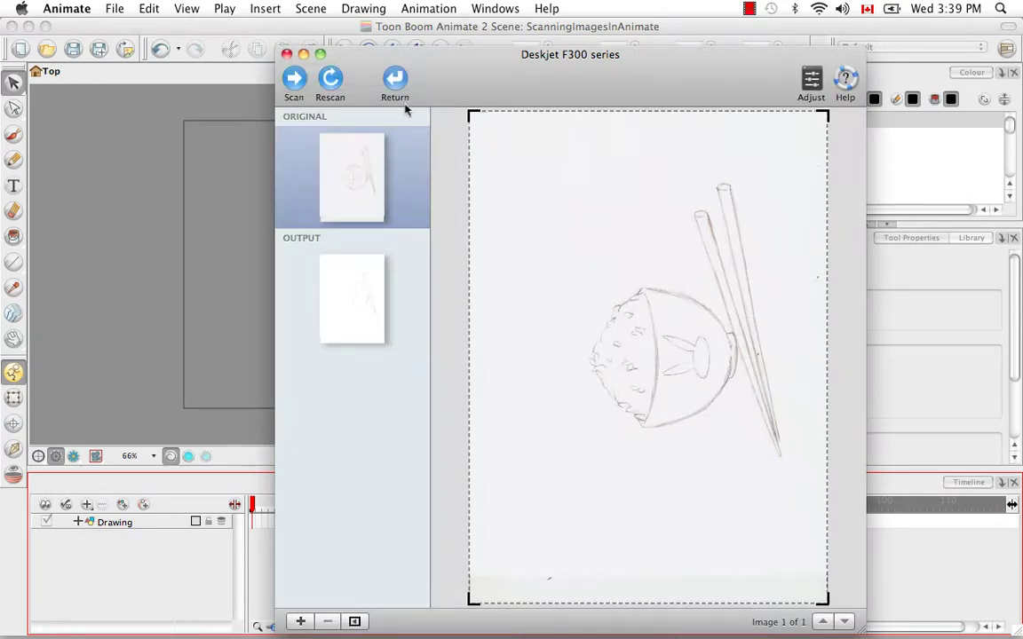
{"action": "left_click", "coordinate": [396, 91]}
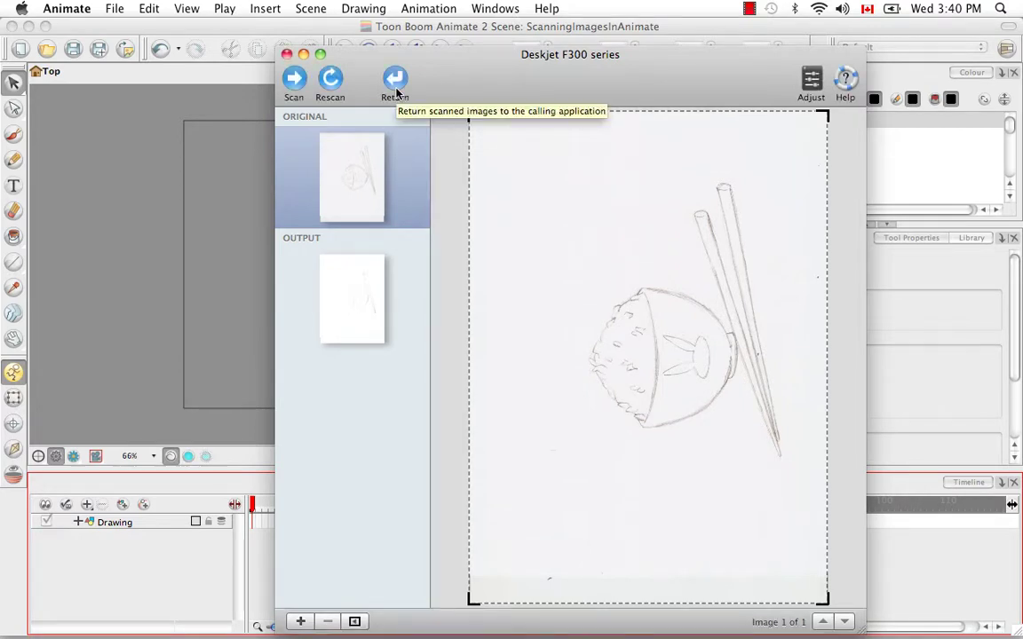
{"action": "left_click", "coordinate": [285, 54]}
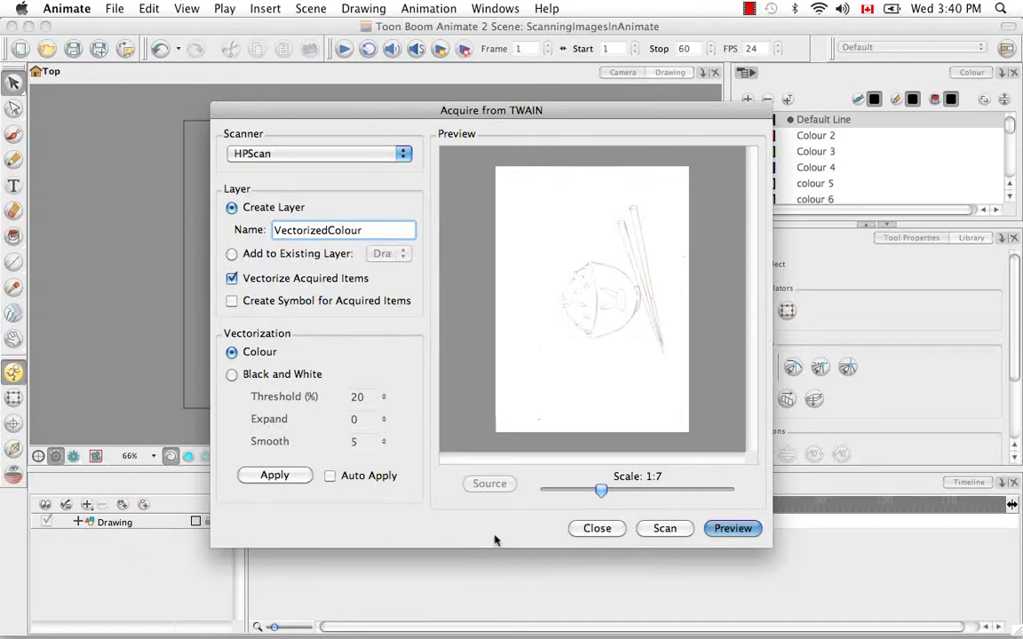
Scan the drawing with the Pictures profile and return it to the scene on the VectorizedColour layer.
{"action": "left_click", "coordinate": [662, 529]}
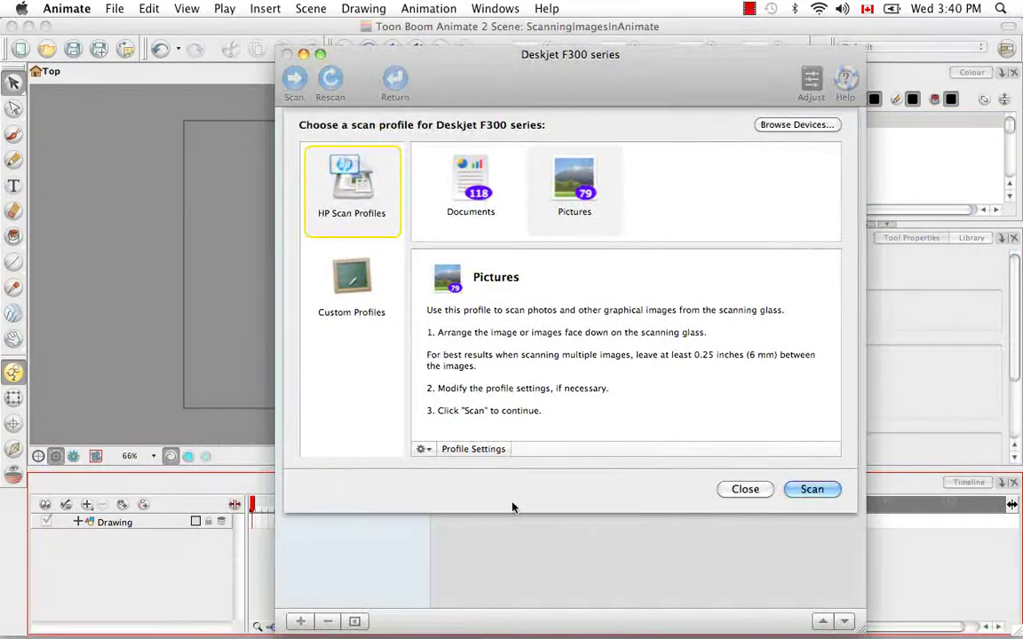
{"action": "left_click", "coordinate": [539, 206]}
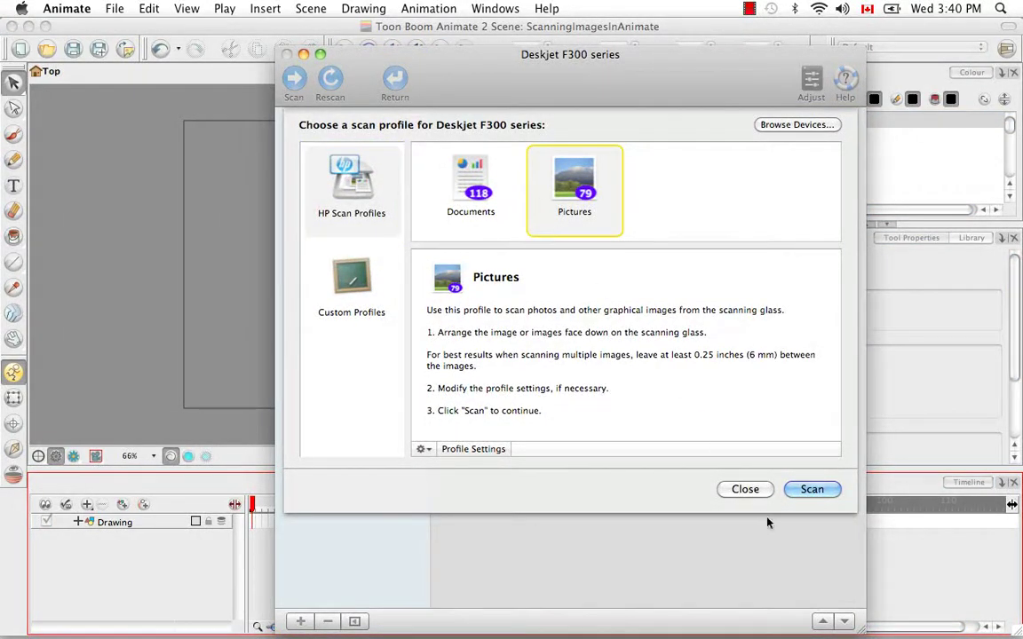
{"action": "left_click", "coordinate": [813, 494]}
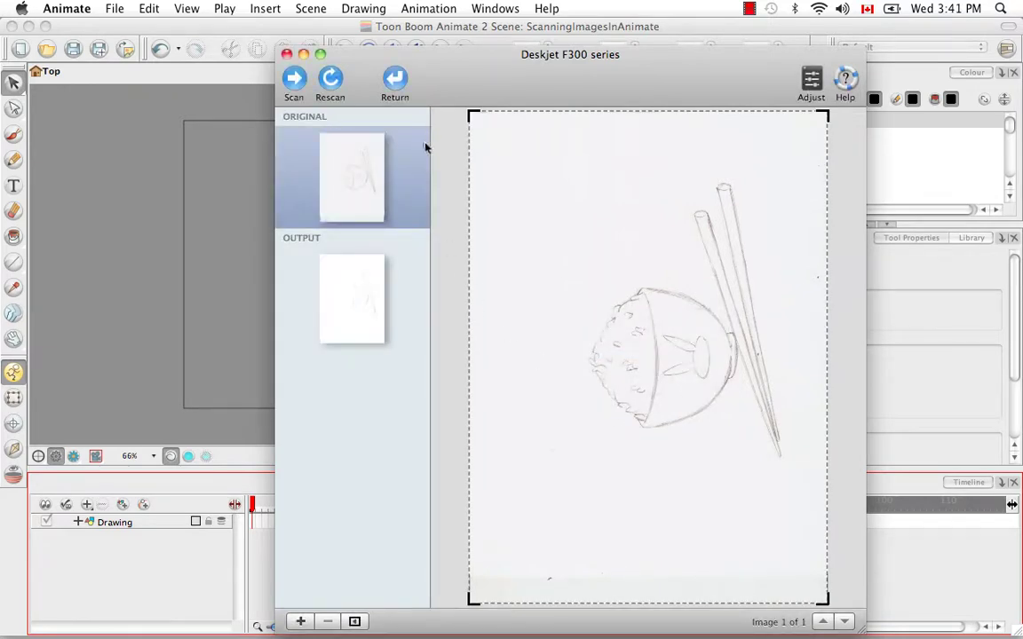
{"action": "left_click", "coordinate": [395, 84]}
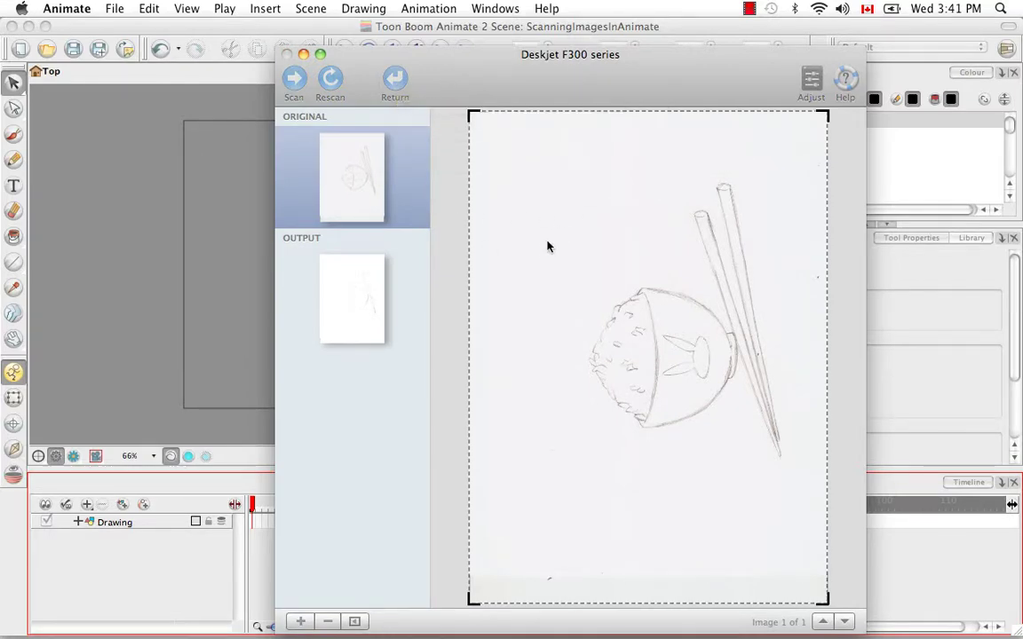
{"action": "left_click", "coordinate": [286, 54]}
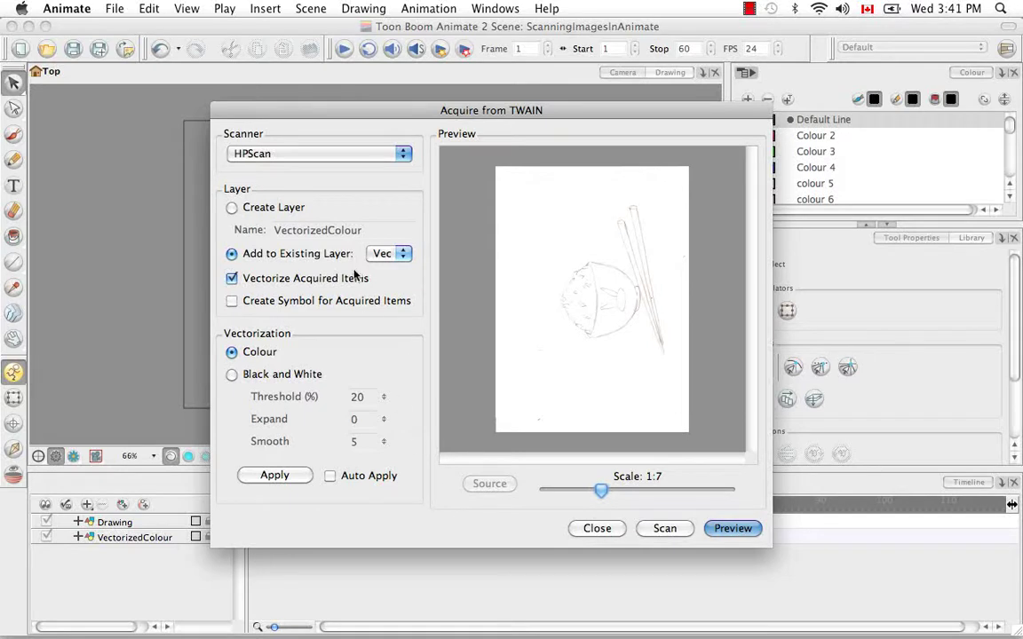
Set up another new layer named VectorizedBW for the next scan, with Black and White vectorization.
{"action": "left_click", "coordinate": [232, 208]}
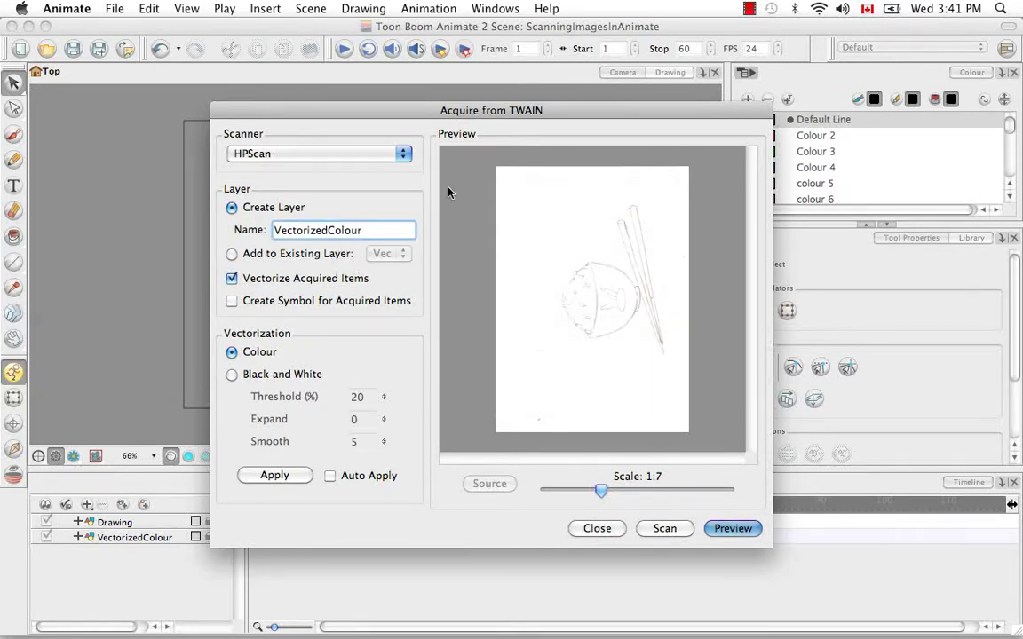
{"action": "key", "text": "BackSpace"}
{"action": "key", "text": "BackSpace"}
{"action": "key", "text": "BackSpace"}
{"action": "key", "text": "BackSpace"}
{"action": "key", "text": "BackSpace"}
{"action": "key", "text": "BackSpace"}
{"action": "type", "text": "BW"}
{"action": "left_click", "coordinate": [231, 374]}
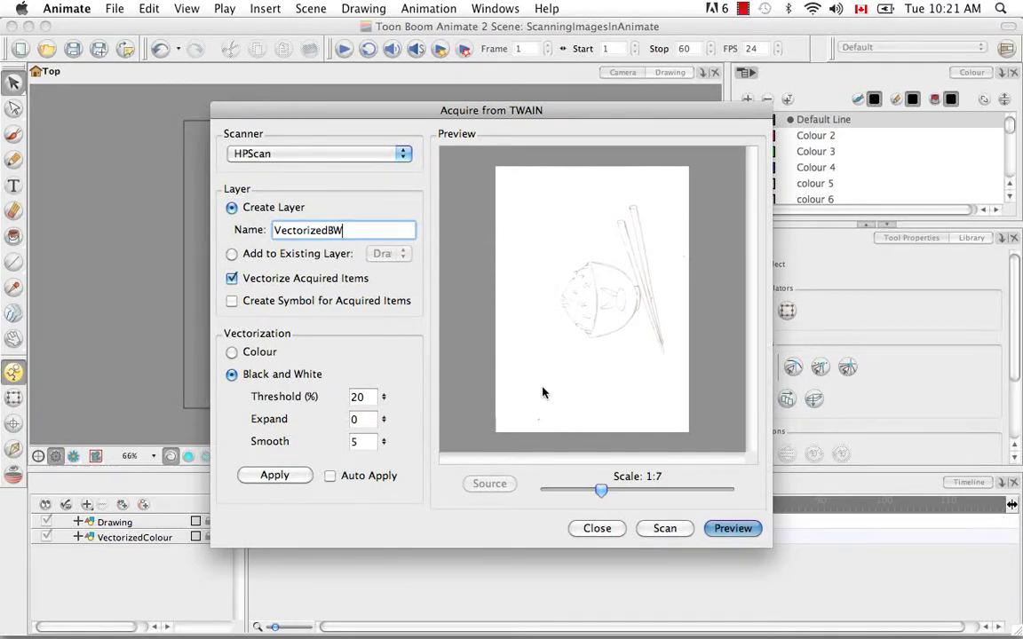
Set the vectorization threshold to 0% and Expand to 1, and apply the settings to the preview.
{"action": "key", "text": "Tab"}
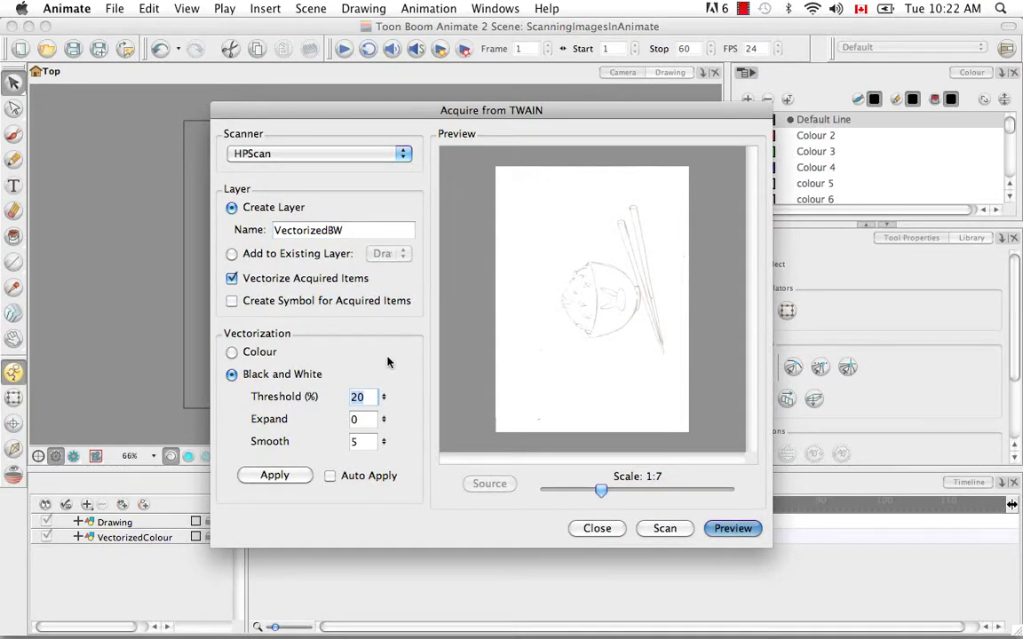
{"action": "key", "text": "BackSpace"}
{"action": "type", "text": "0"}
{"action": "key", "text": "Tab"}
{"action": "type", "text": "1"}
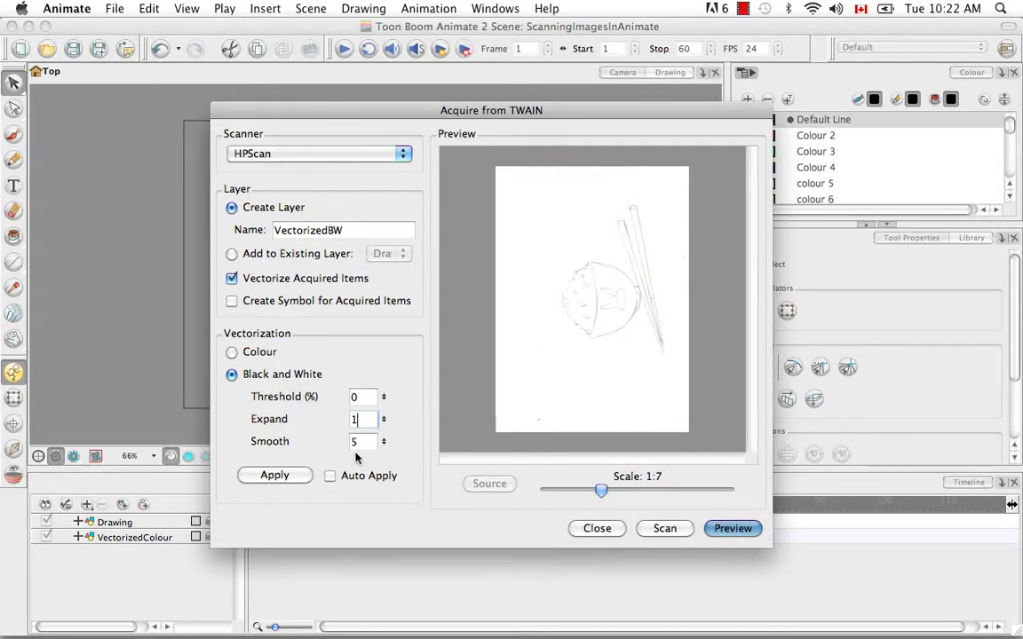
{"action": "left_click", "coordinate": [302, 475]}
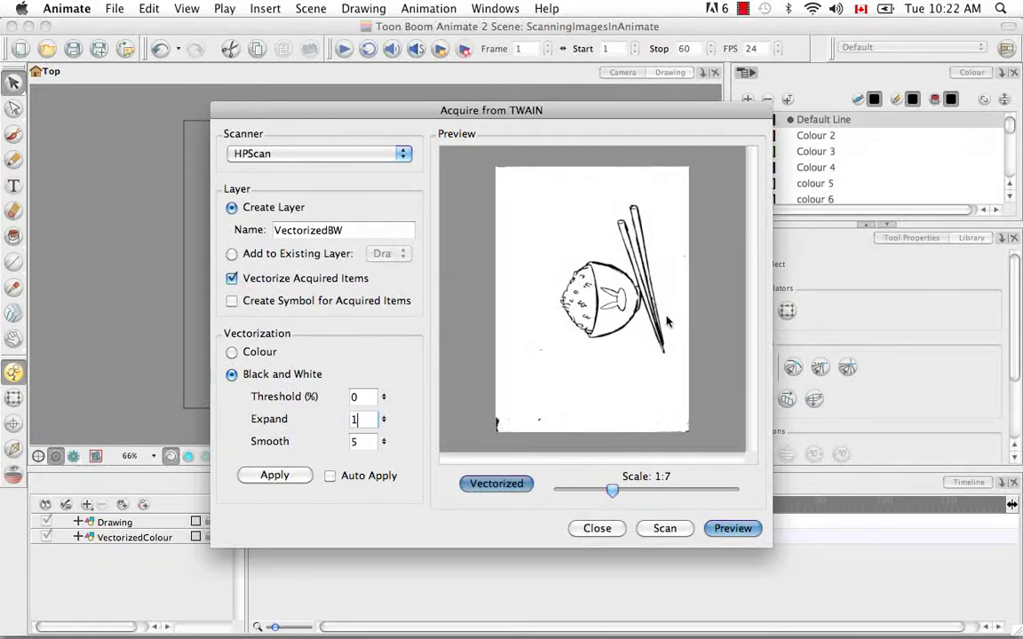
Compare the source and vectorized previews, and view the source at 1:6 scale before returning to 1:7.
{"action": "left_click", "coordinate": [482, 487]}
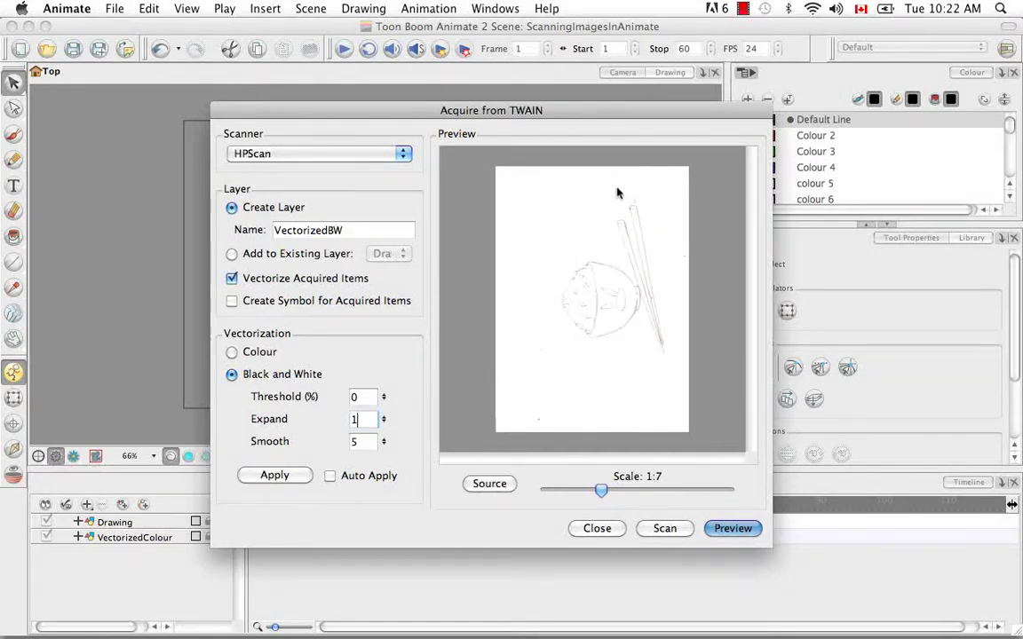
{"action": "left_click", "coordinate": [493, 484]}
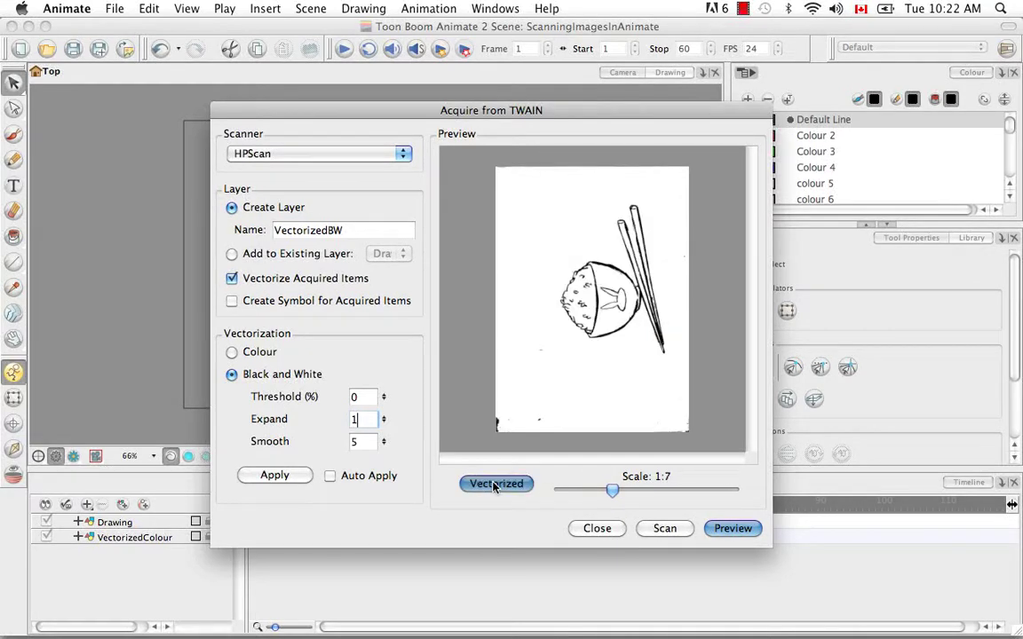
{"action": "left_click", "coordinate": [495, 485]}
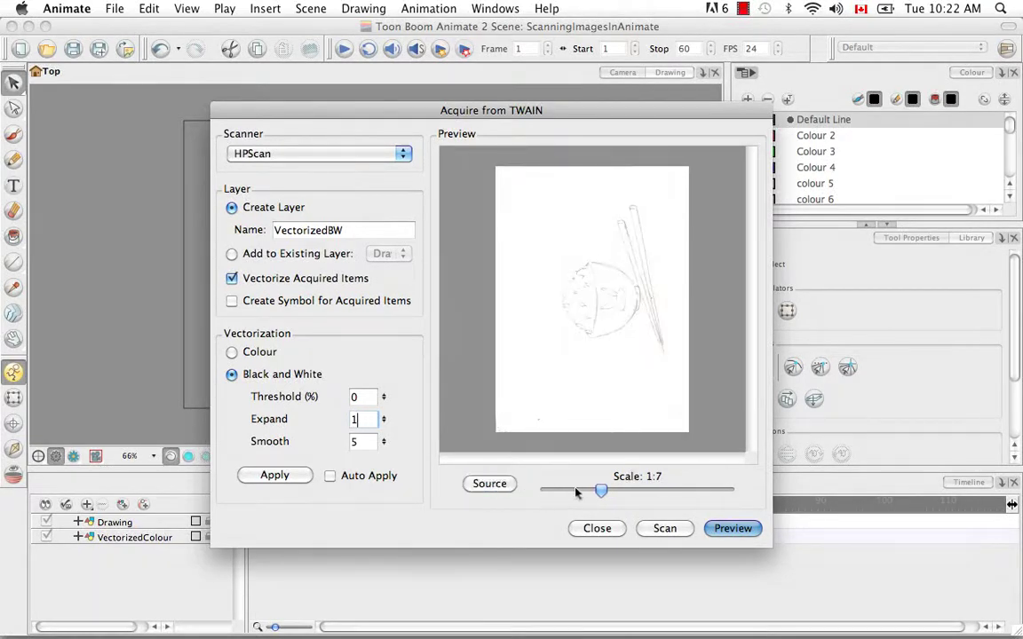
{"action": "mouse_move", "coordinate": [602, 494]}
{"action": "left_mouse_down"}
{"action": "mouse_move", "coordinate": [635, 491]}
{"action": "mouse_move", "coordinate": [606, 491]}
{"action": "left_mouse_up"}
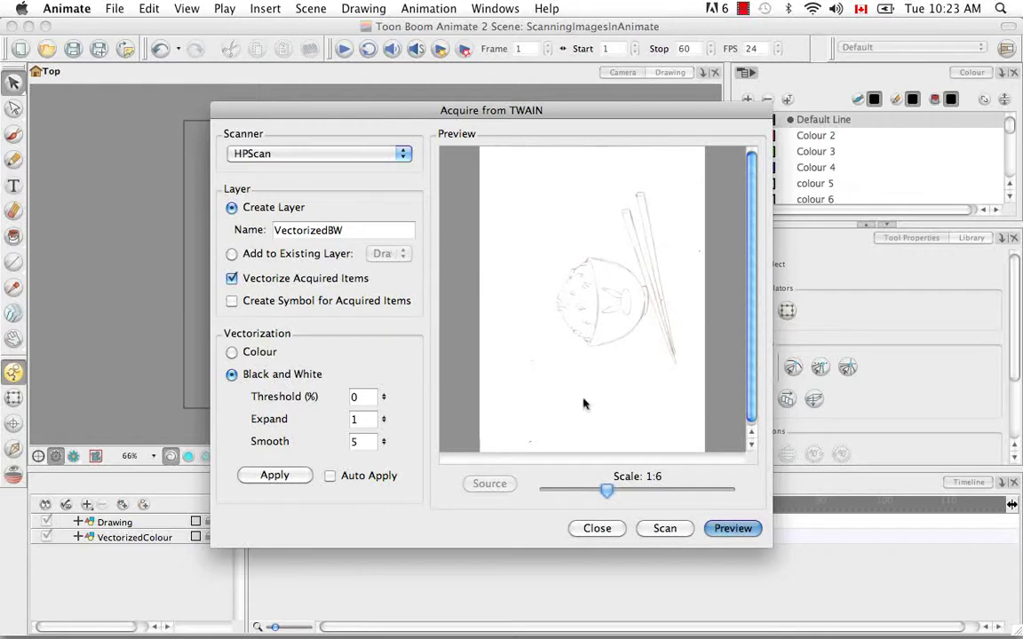
{"action": "left_click_drag", "start_coordinate": [606, 490], "coordinate": [600, 493]}
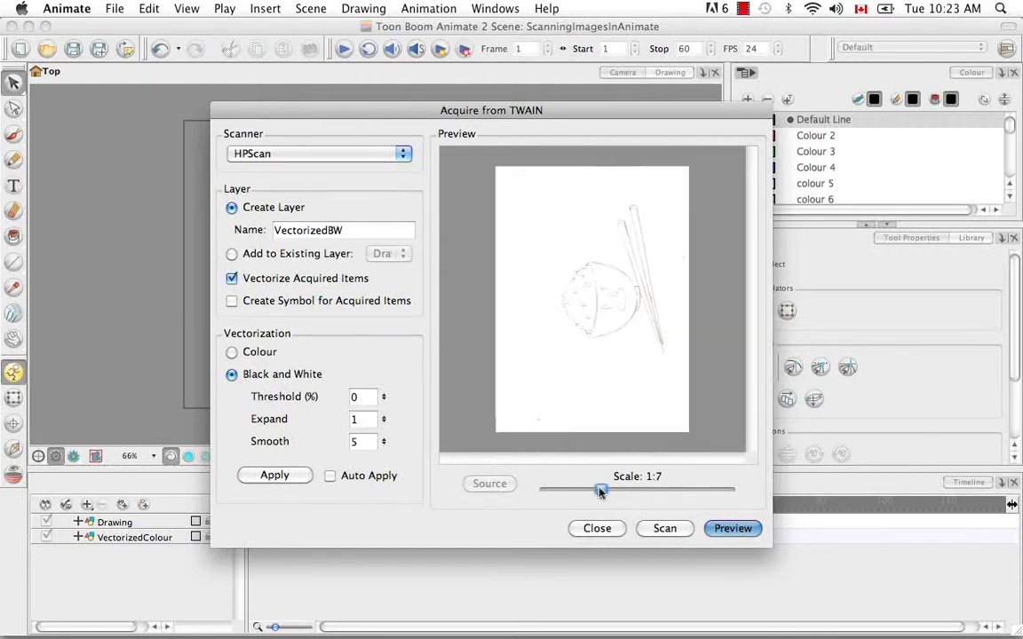
Try automatic application of the vectorization settings on the preview and turn it off again.
{"action": "left_click", "coordinate": [329, 477]}
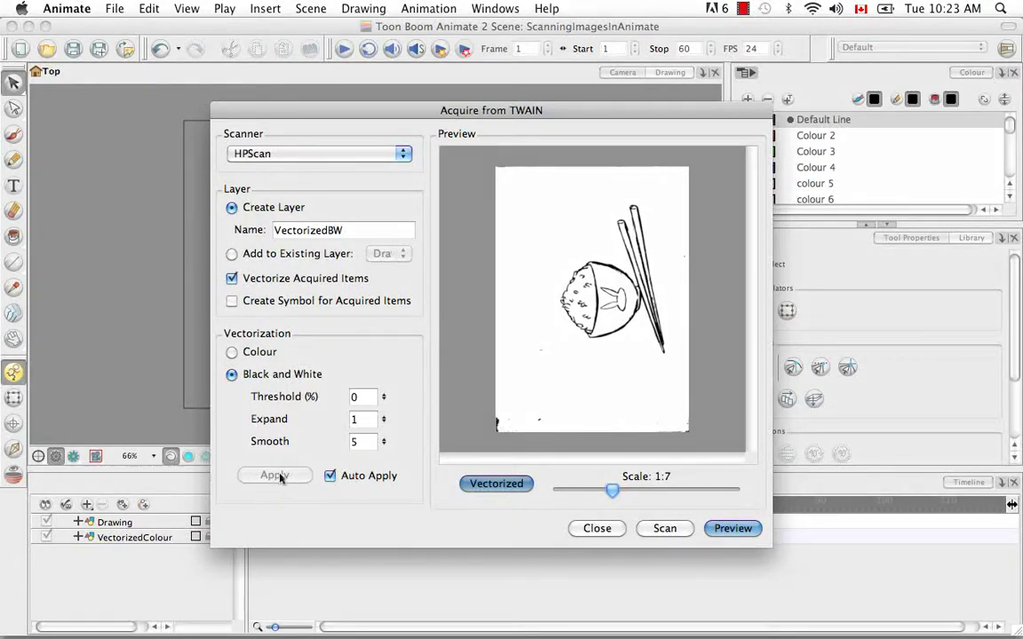
{"action": "left_click", "coordinate": [329, 476]}
Scan the drawing with the Pictures profile and return it to the scene on the VectorizedBW layer.
{"action": "left_click", "coordinate": [665, 528]}
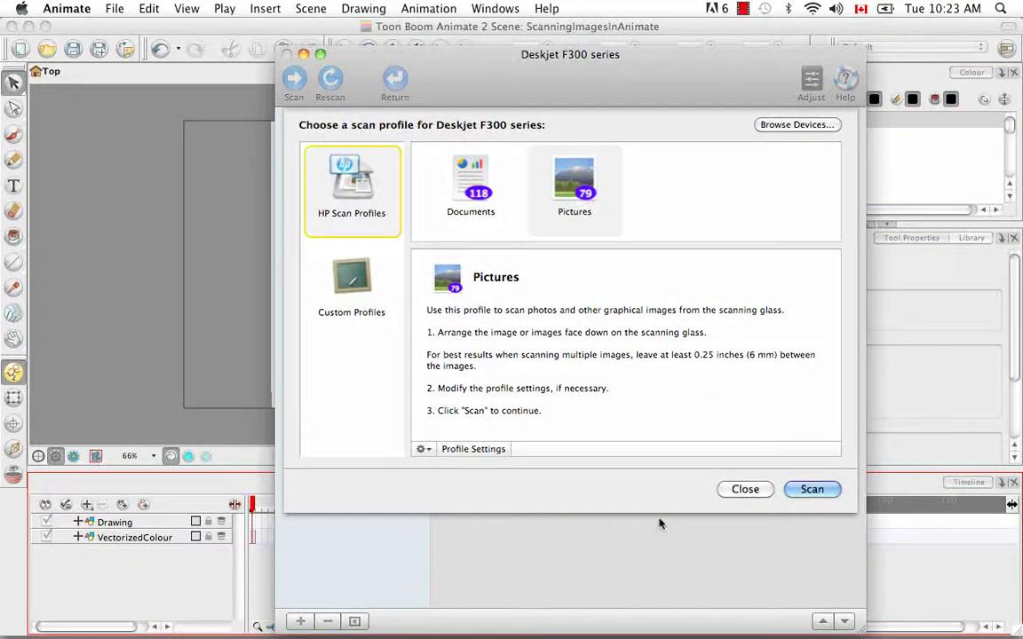
{"action": "left_click", "coordinate": [594, 228]}
{"action": "left_click", "coordinate": [812, 489]}
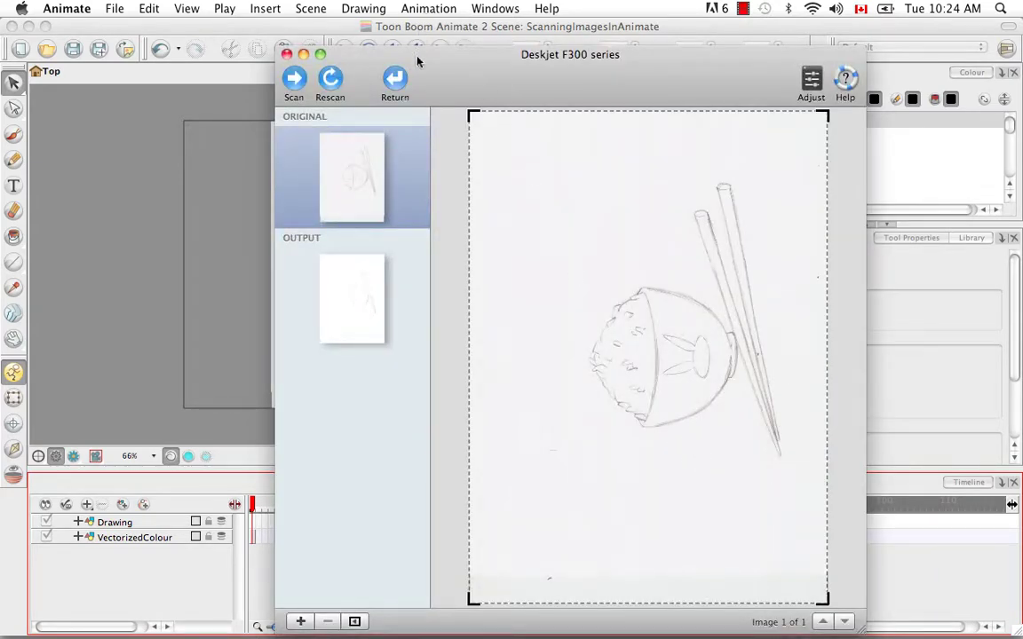
{"action": "left_click", "coordinate": [392, 81]}
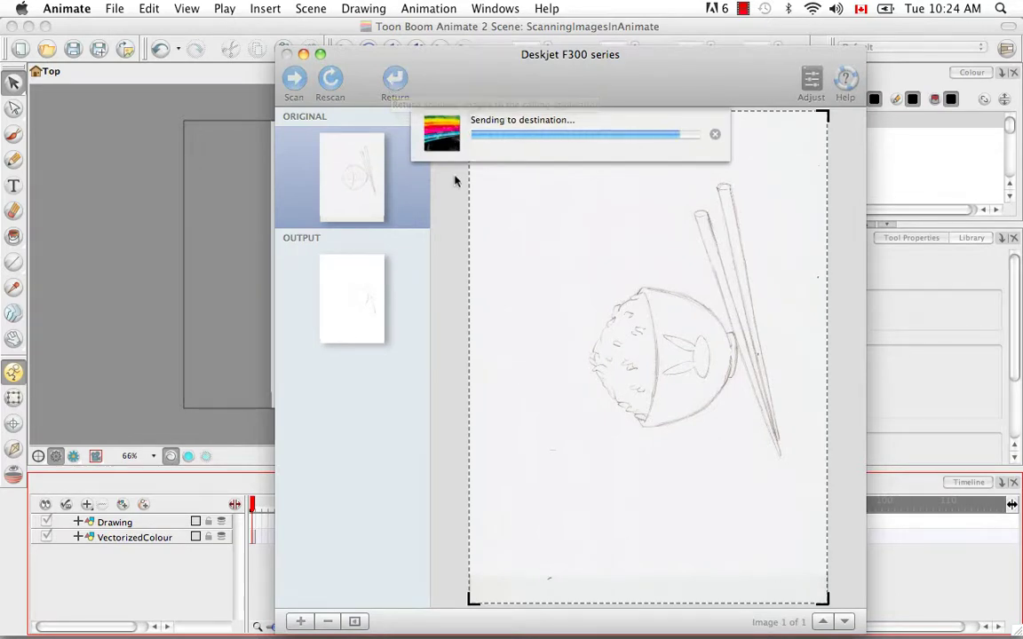
{"action": "left_click", "coordinate": [286, 55]}
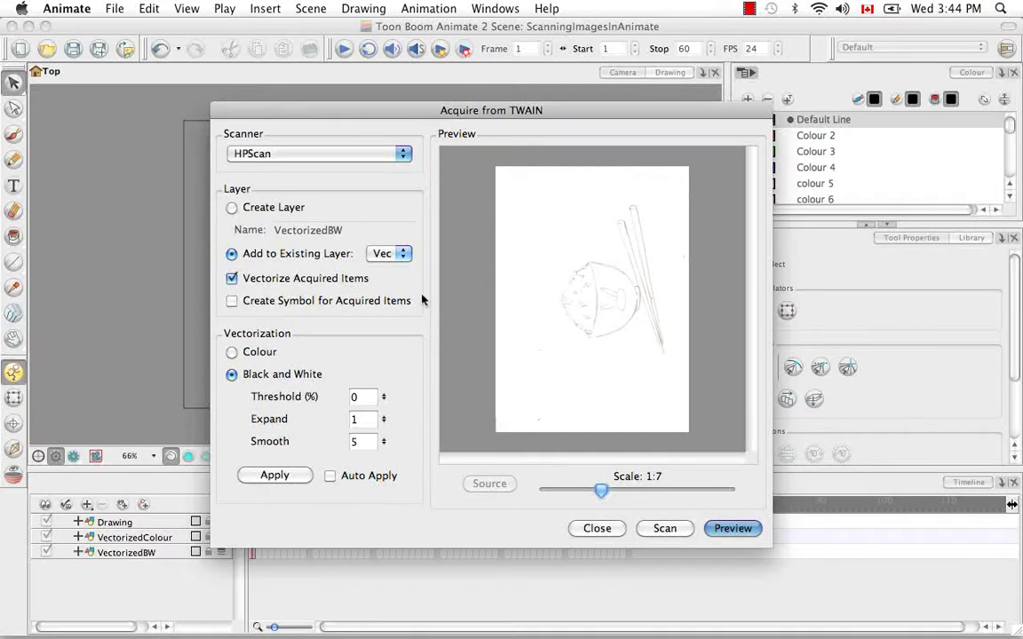
Set the acquisition to create a new layer named Bitmap, with vectorization and symbol creation turned off.
{"action": "left_click", "coordinate": [232, 280]}
{"action": "left_click", "coordinate": [230, 206]}
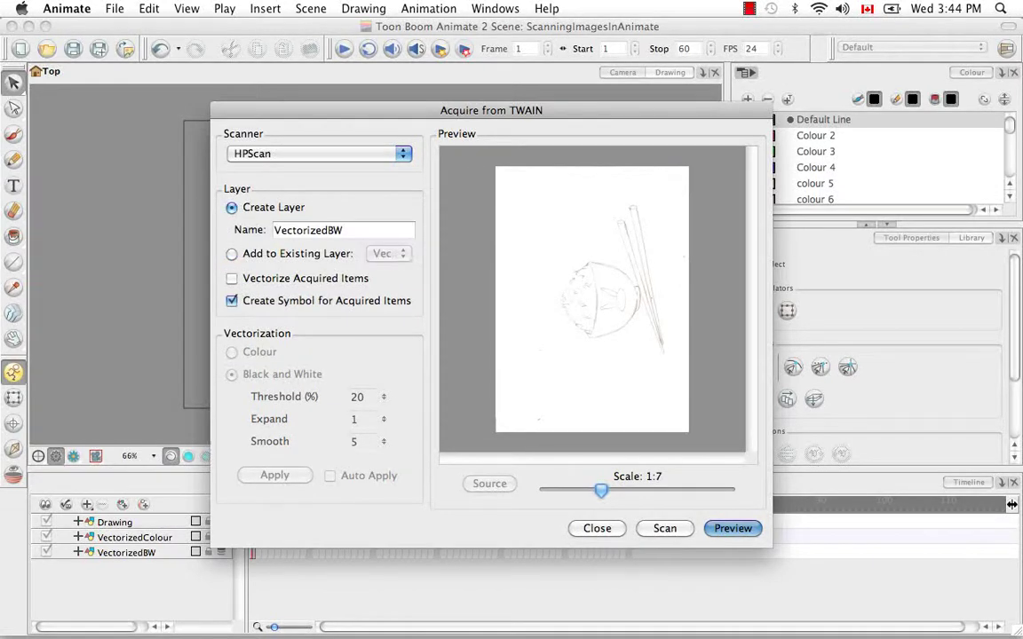
{"action": "left_click", "coordinate": [395, 227]}
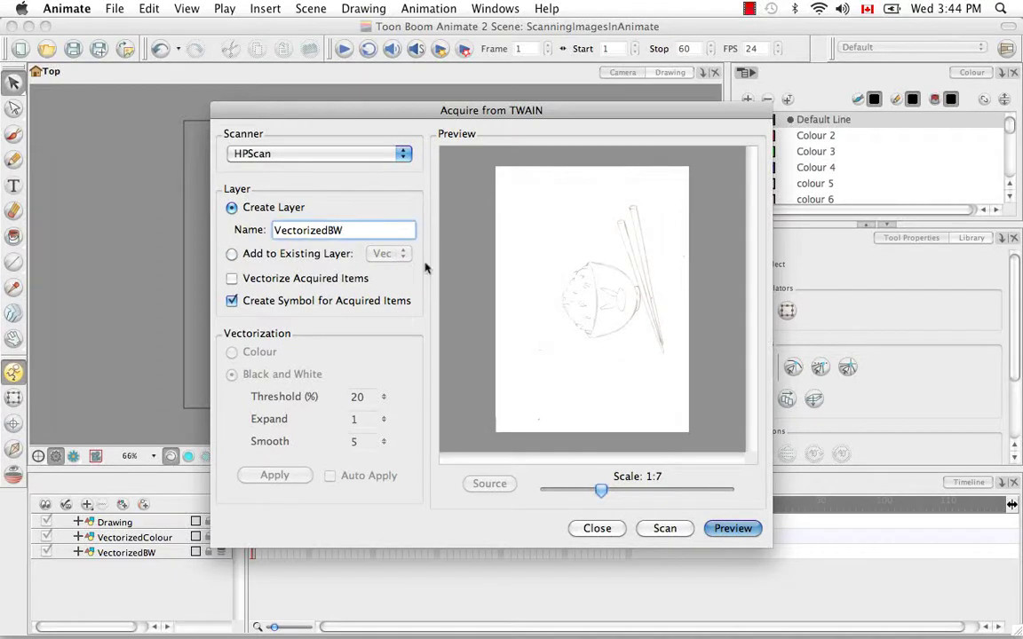
{"action": "key", "text": "BackSpace"}
{"action": "key", "text": "BackSpace"}
{"action": "key", "text": "BackSpace"}
{"action": "key", "text": "BackSpace"}
{"action": "key", "text": "BackSpace"}
{"action": "key", "text": "BackSpace"}
{"action": "key", "text": "BackSpace"}
{"action": "key", "text": "BackSpace"}
{"action": "key", "text": "BackSpace"}
{"action": "key", "text": "BackSpace"}
{"action": "key", "text": "BackSpace"}
{"action": "type", "text": "Bitmap"}
{"action": "left_click", "coordinate": [232, 301]}
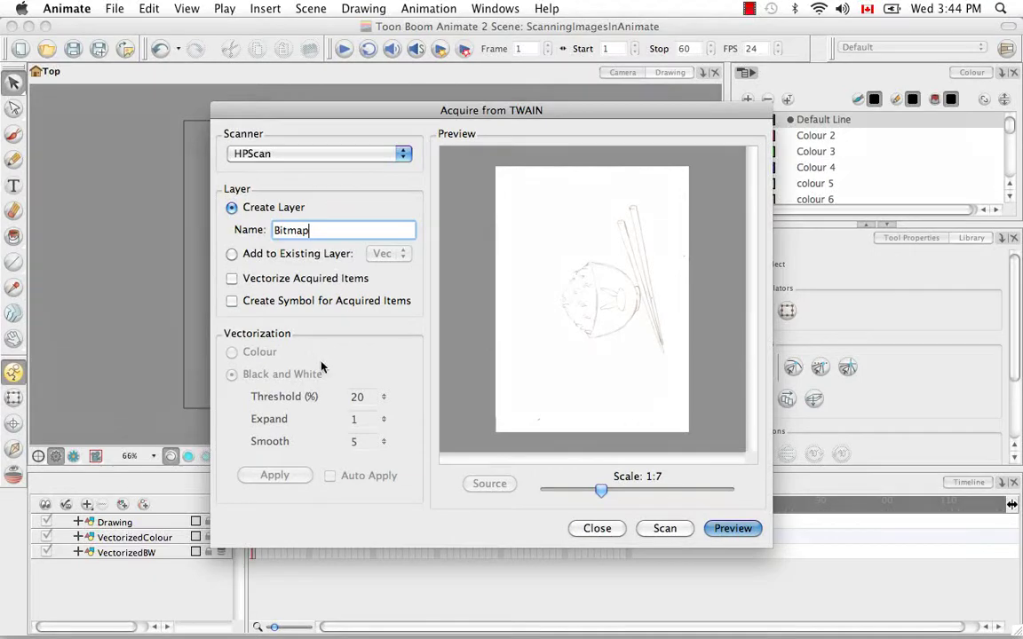
Scan the drawing with the Pictures profile, return it to the scene on the Bitmap layer, and close the acquisition dialog.
{"action": "left_click", "coordinate": [664, 528]}
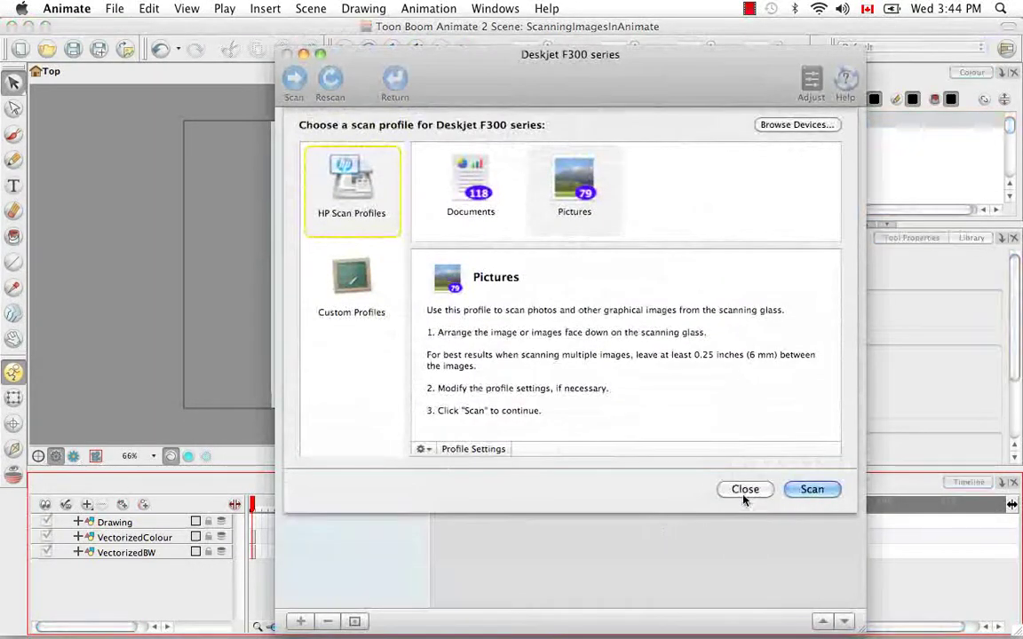
{"action": "left_click", "coordinate": [602, 229]}
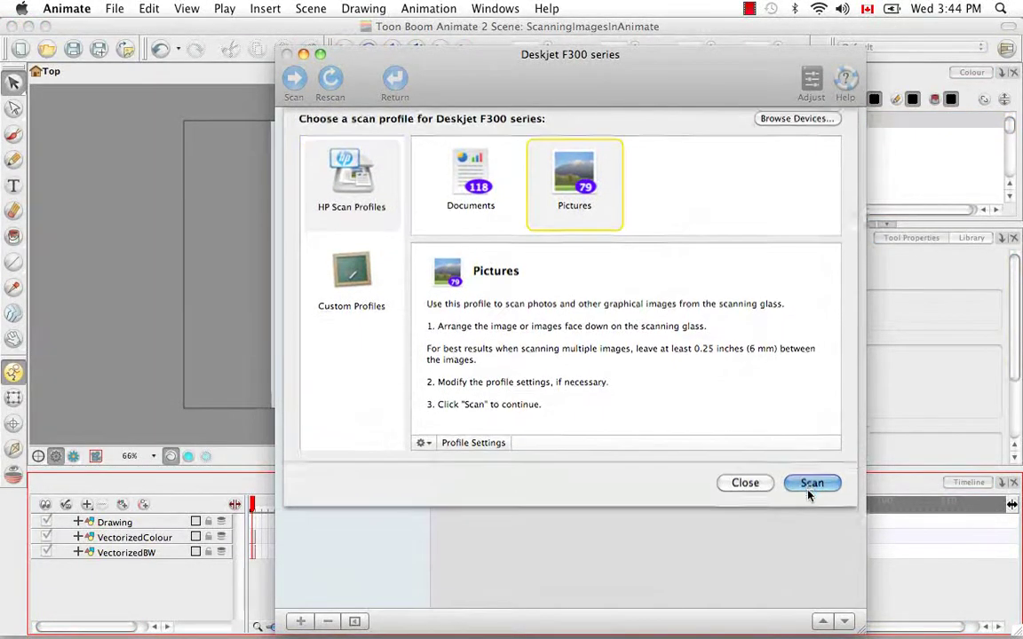
{"action": "left_click", "coordinate": [808, 490]}
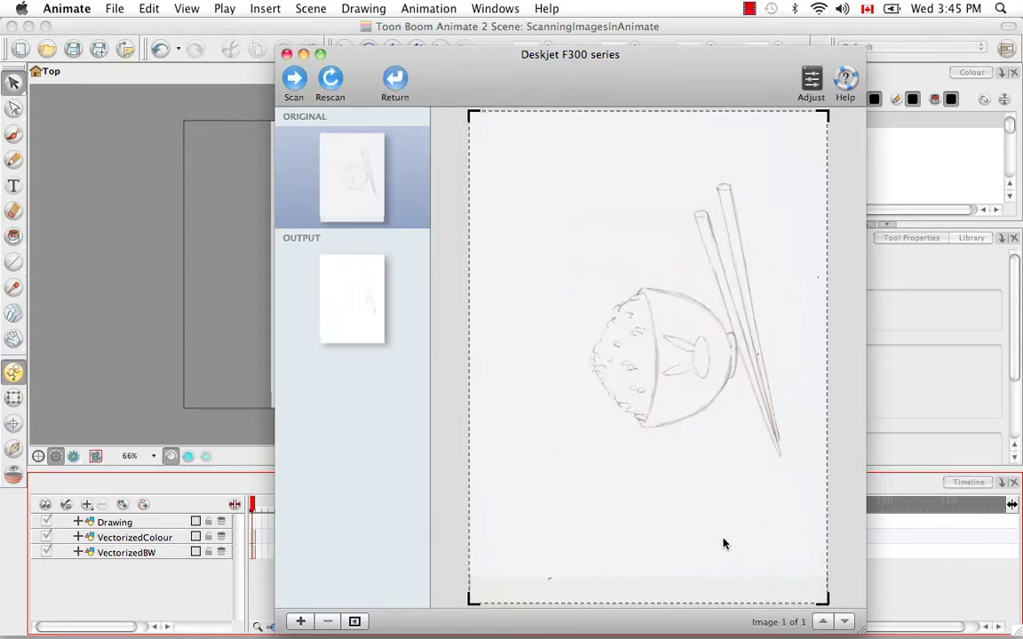
{"action": "left_click", "coordinate": [399, 79]}
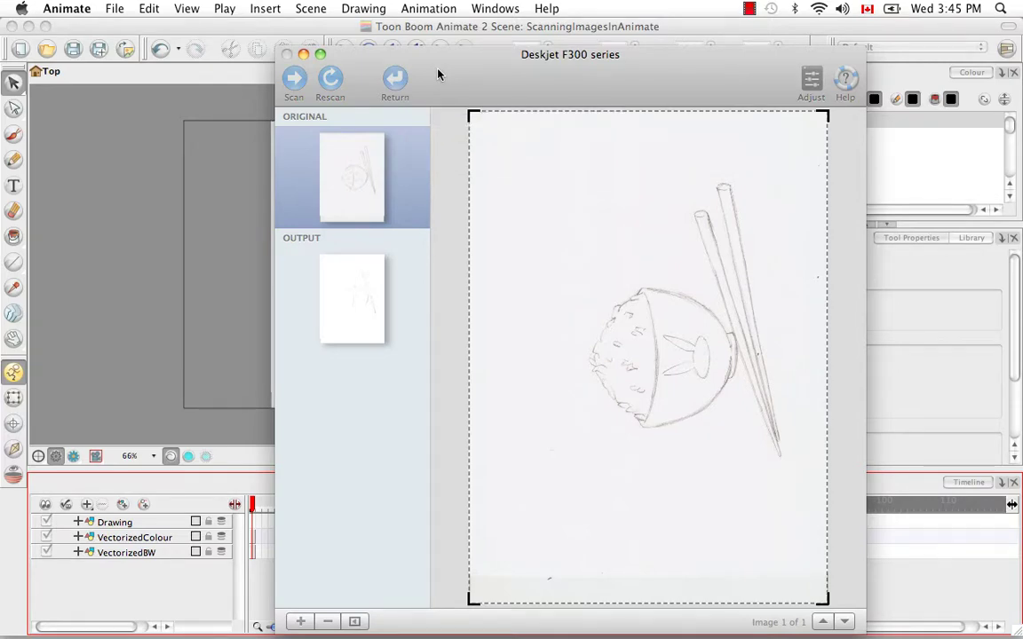
{"action": "left_click", "coordinate": [288, 57]}
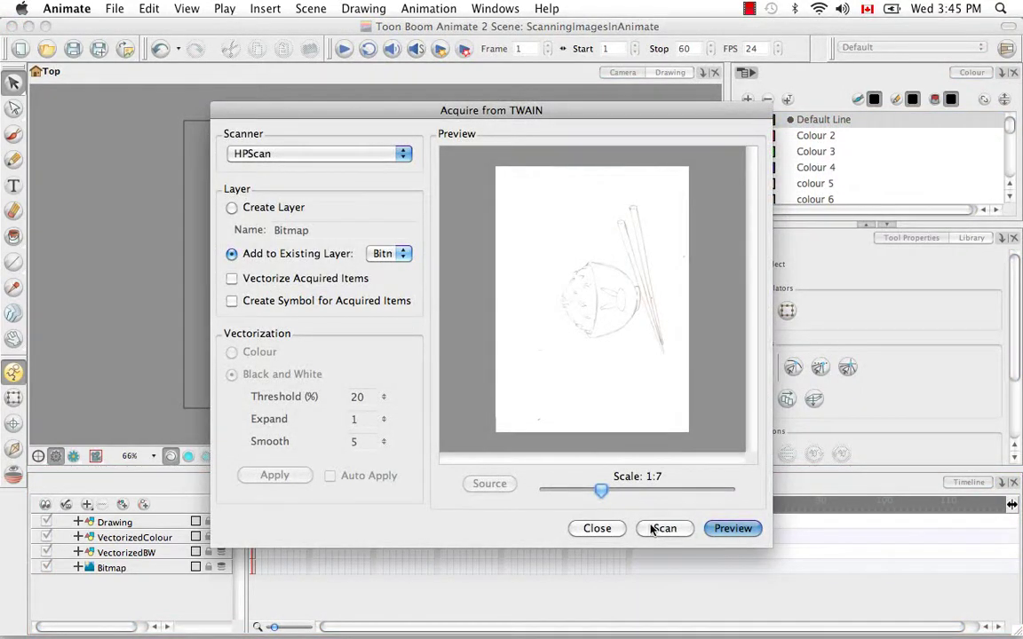
{"action": "left_click", "coordinate": [610, 529]}
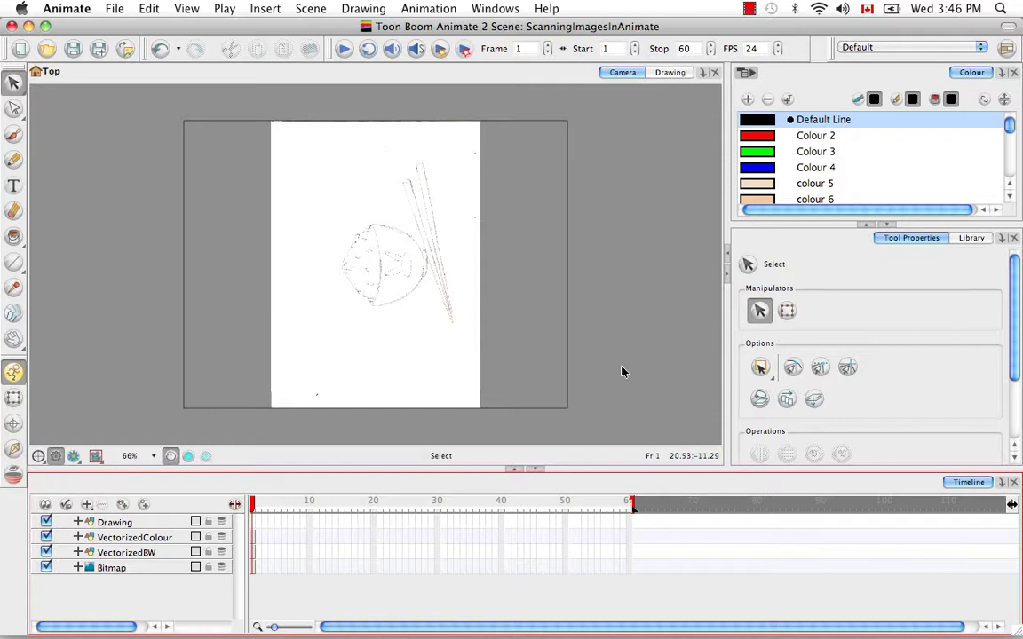
Select the VectorizedColour layer and hide the VectorizedBW and Bitmap layers.
{"action": "left_click", "coordinate": [178, 538]}
{"action": "left_click", "coordinate": [46, 552]}
{"action": "left_click", "coordinate": [46, 567]}
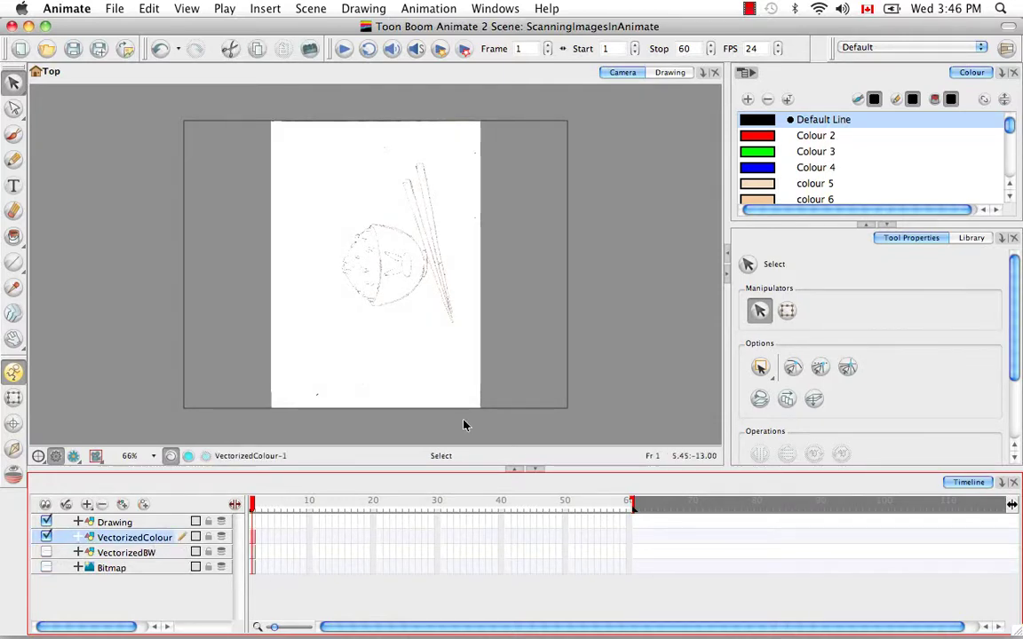
Rotate the VectorizedColour drawing about 90° clockwise so the bowl stands upright, and deselect it.
{"action": "left_click", "coordinate": [463, 425]}
{"action": "left_click", "coordinate": [414, 329]}
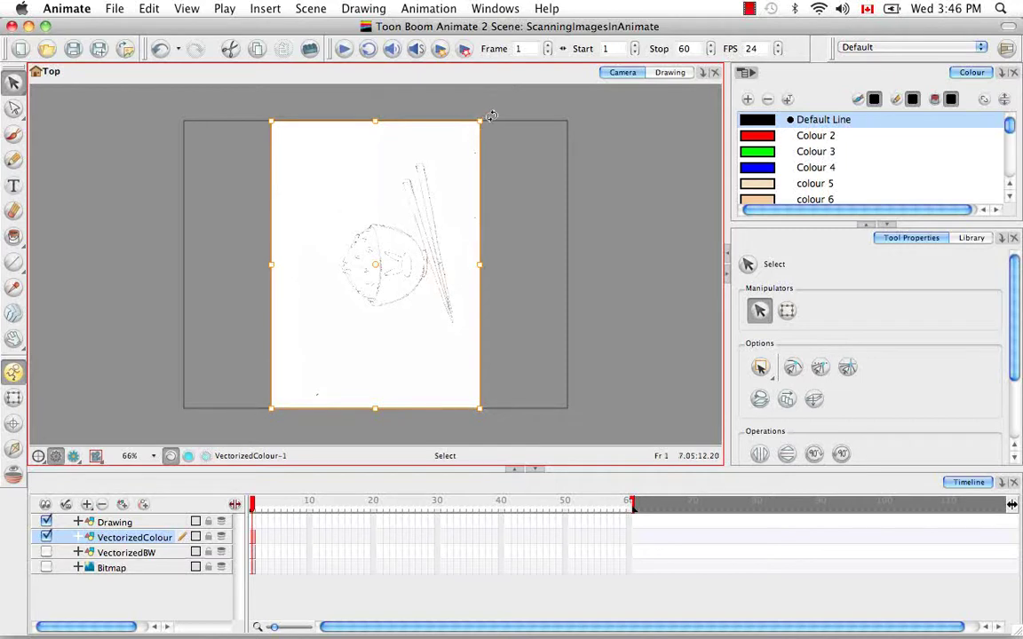
{"action": "mouse_move", "coordinate": [492, 115]}
{"action": "left_mouse_down"}
{"action": "mouse_move", "coordinate": [611, 231]}
{"action": "mouse_move", "coordinate": [627, 292]}
{"action": "mouse_move", "coordinate": [605, 408]}
{"action": "left_mouse_up"}
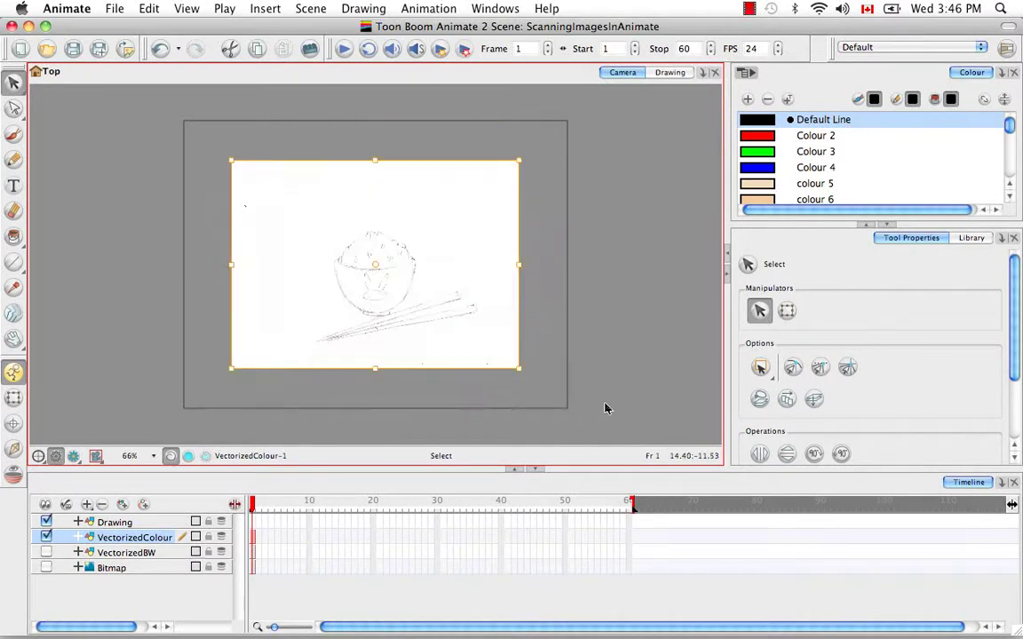
{"action": "left_click", "coordinate": [548, 384]}
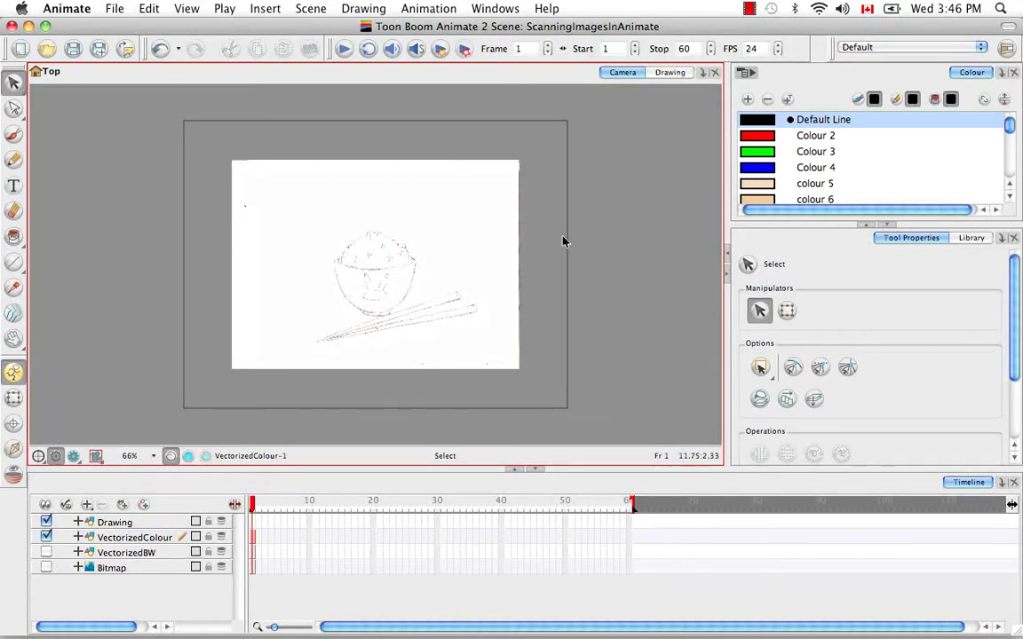
Examine the pencil lines of the VectorizedColour drawing at up to 400% zoom, and return to 66%.
{"action": "key", "text": "2"}
{"action": "key", "text": "2"}
{"action": "key", "text": "2"}
{"action": "key", "text": "2"}
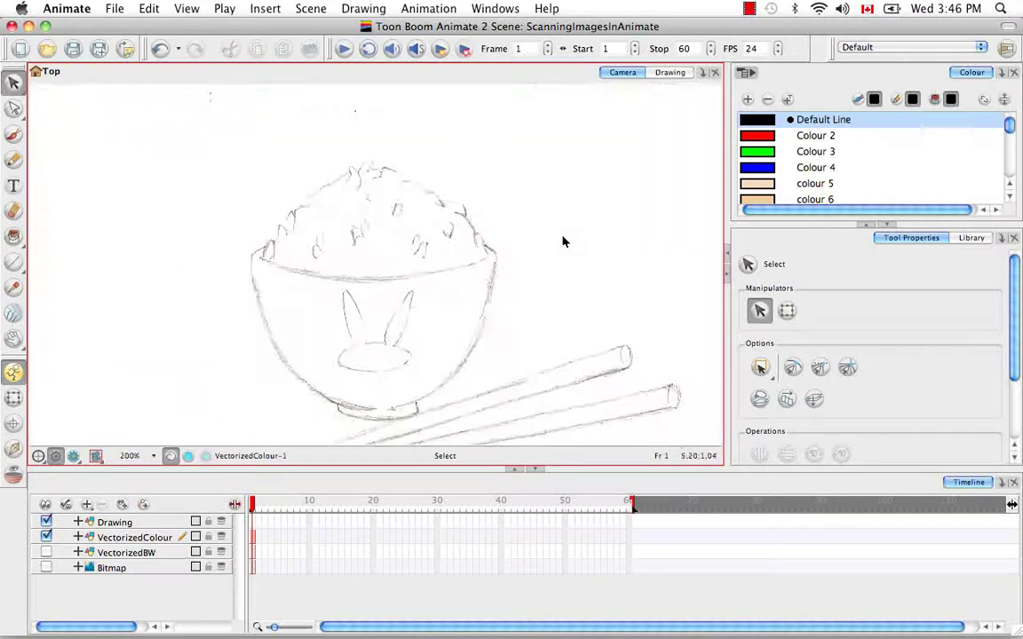
{"action": "key", "text": "ctrl+a"}
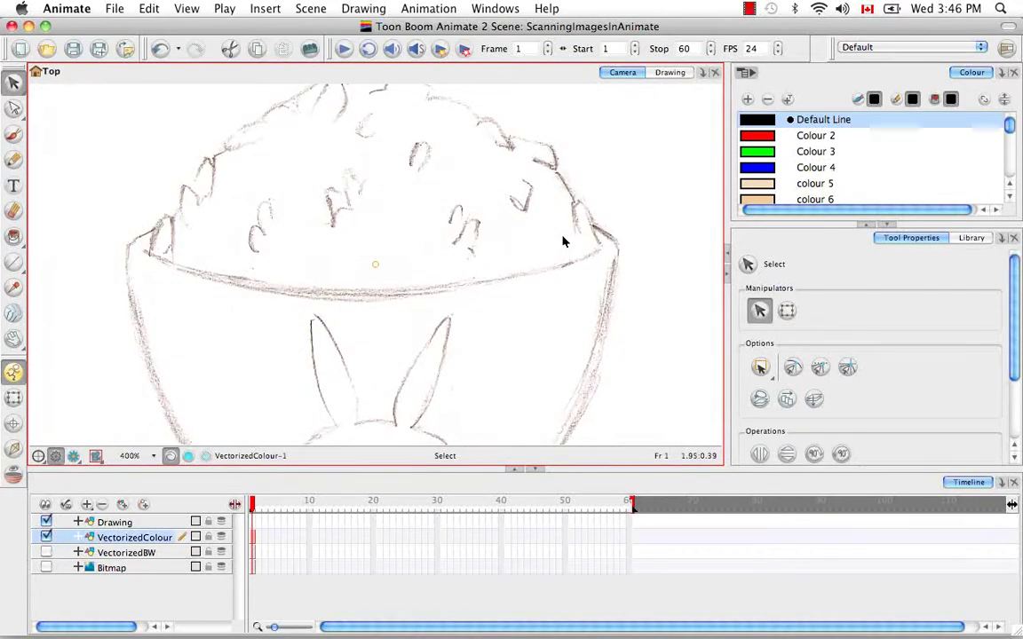
{"action": "key", "text": "1"}
{"action": "key", "text": "1"}
{"action": "key", "text": "1"}
{"action": "key", "text": "1"}
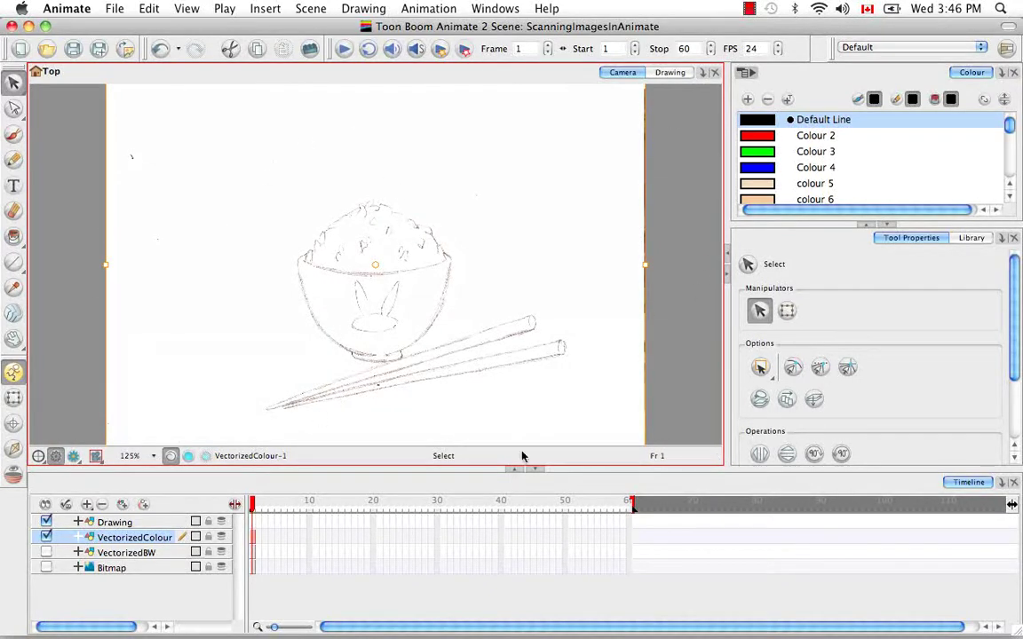
{"action": "key", "text": "1"}
{"action": "key", "text": "1"}
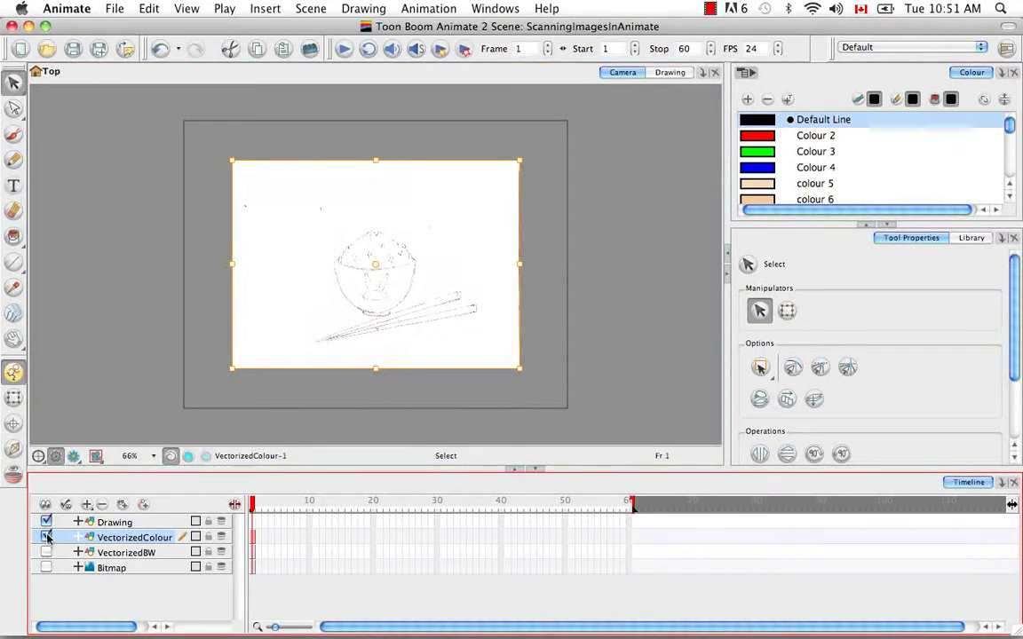
Hide the VectorizedColour layer and show the VectorizedBW layer.
{"action": "left_click", "coordinate": [46, 536]}
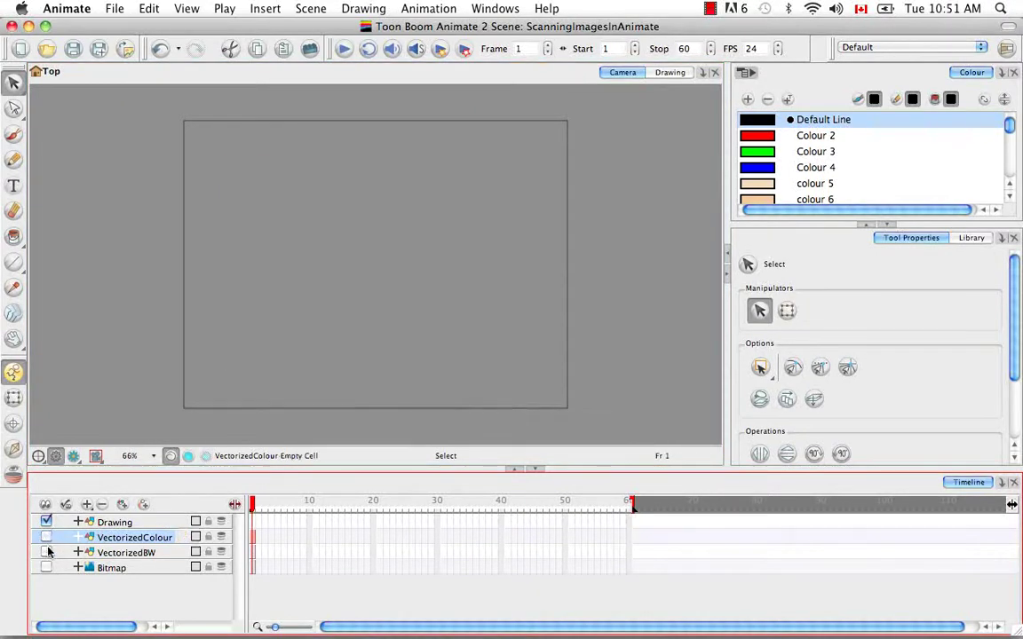
{"action": "left_click", "coordinate": [46, 552]}
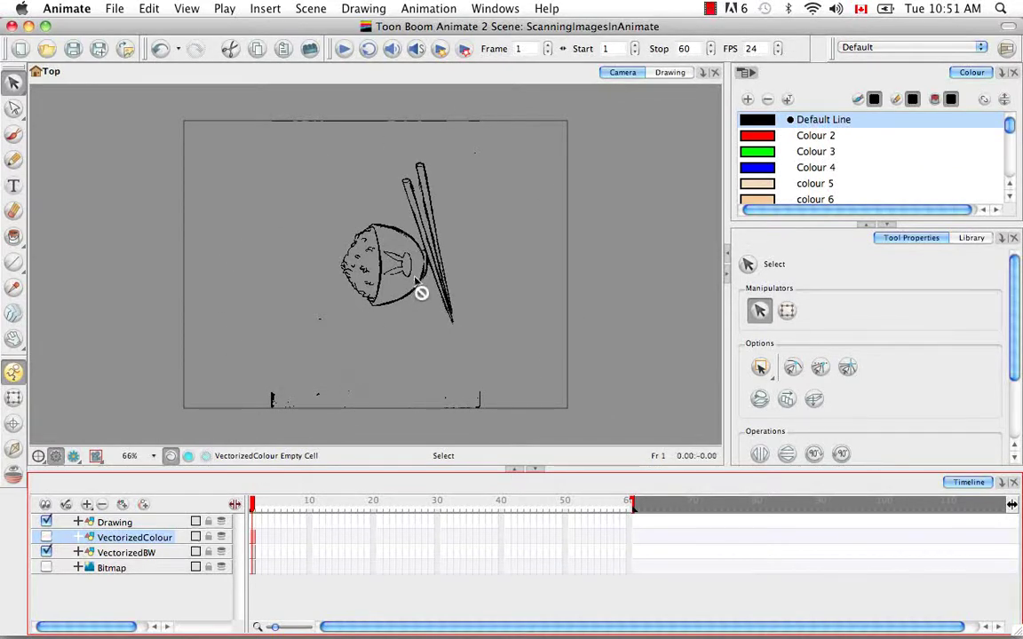
{"action": "left_click", "coordinate": [435, 332]}
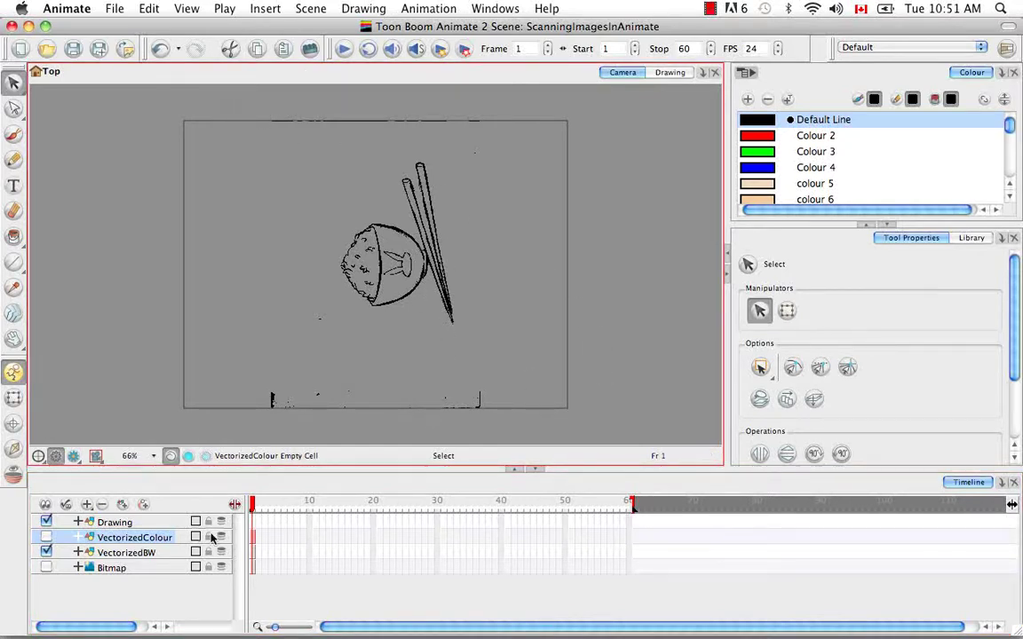
Select the whole drawing at frame 1 of the VectorizedBW layer and rotate it about 90° clockwise so the bowl stands upright.
{"action": "left_click", "coordinate": [253, 554]}
{"action": "mouse_move", "coordinate": [257, 119]}
{"action": "left_mouse_down"}
{"action": "mouse_move", "coordinate": [593, 331]}
{"action": "mouse_move", "coordinate": [577, 138]}
{"action": "left_mouse_up"}
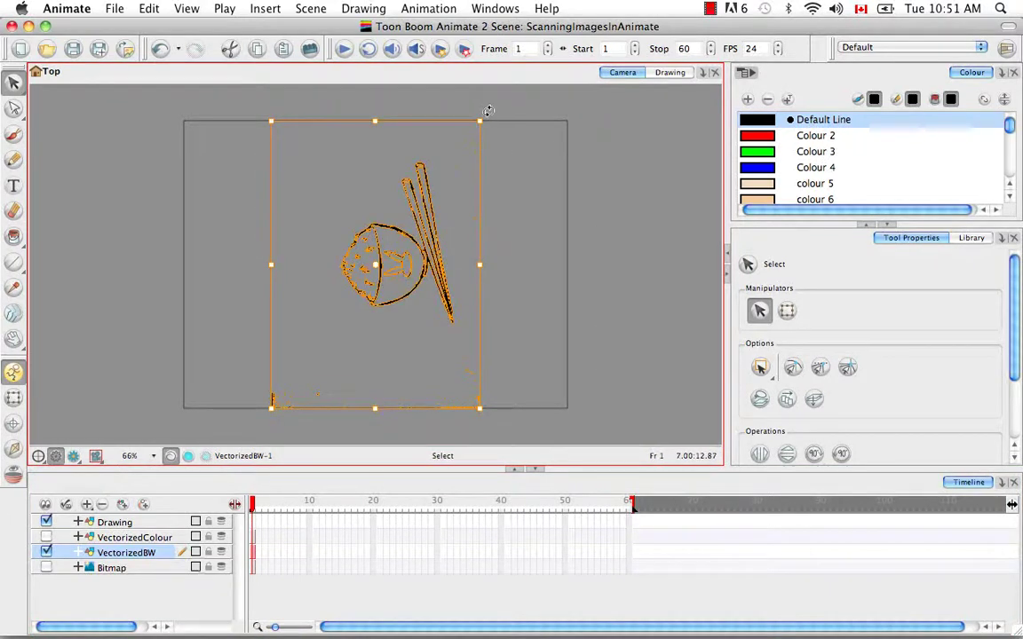
{"action": "mouse_move", "coordinate": [490, 112]}
{"action": "left_mouse_down"}
{"action": "mouse_move", "coordinate": [556, 211]}
{"action": "mouse_move", "coordinate": [554, 324]}
{"action": "mouse_move", "coordinate": [535, 363]}
{"action": "left_mouse_up"}
{"action": "left_click", "coordinate": [570, 284]}
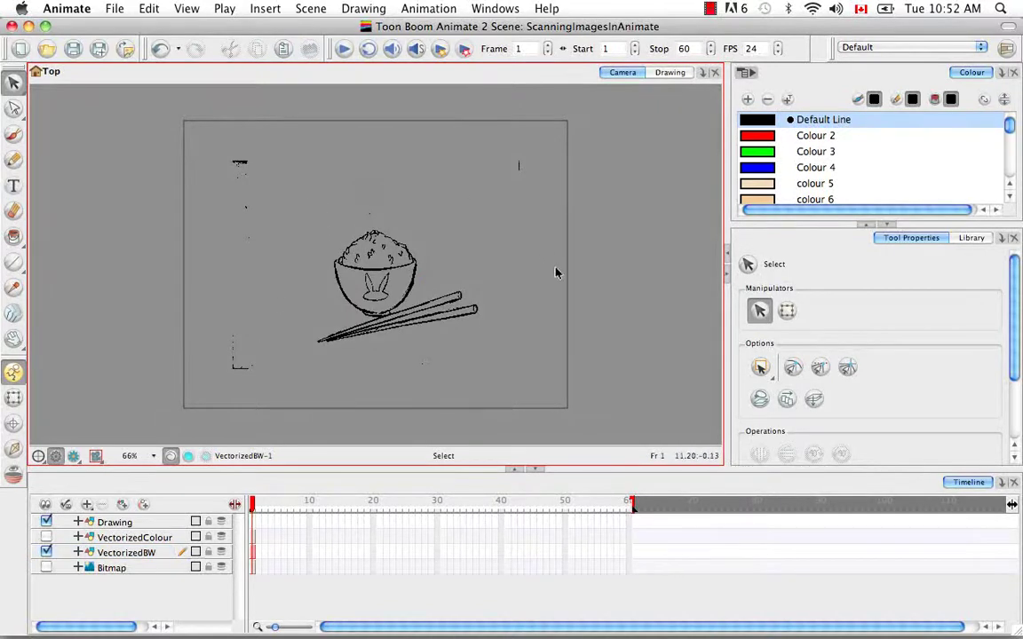
Inspect the VectorizedBW line art at 300% by selecting its strokes and deselecting them.
{"action": "mouse_move", "coordinate": [222, 154]}
{"action": "left_mouse_down"}
{"action": "mouse_move", "coordinate": [443, 235]}
{"action": "mouse_move", "coordinate": [552, 333]}
{"action": "left_mouse_up"}
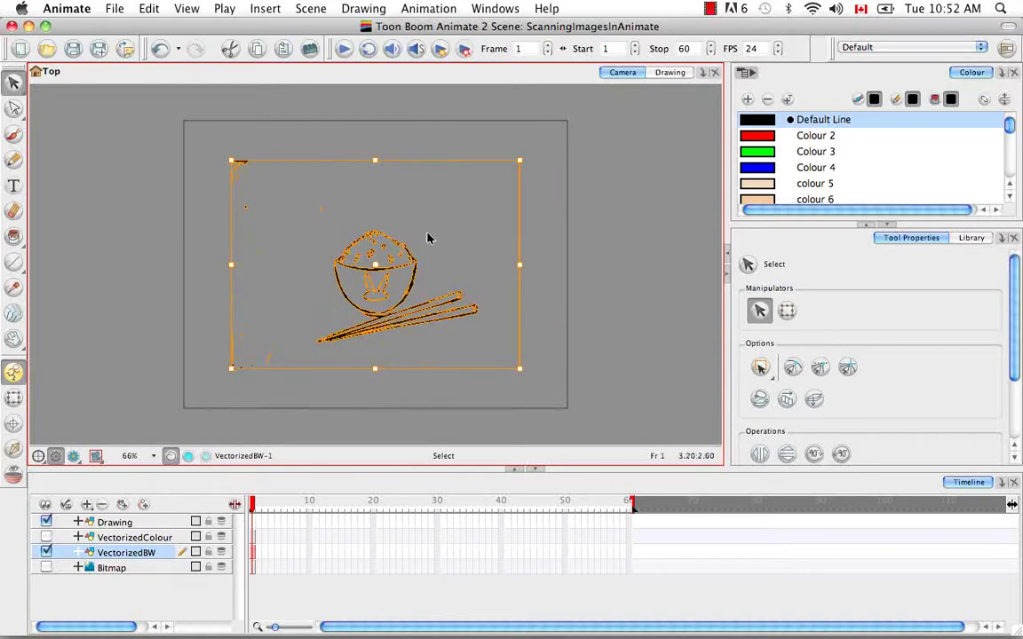
{"action": "left_click", "coordinate": [560, 321]}
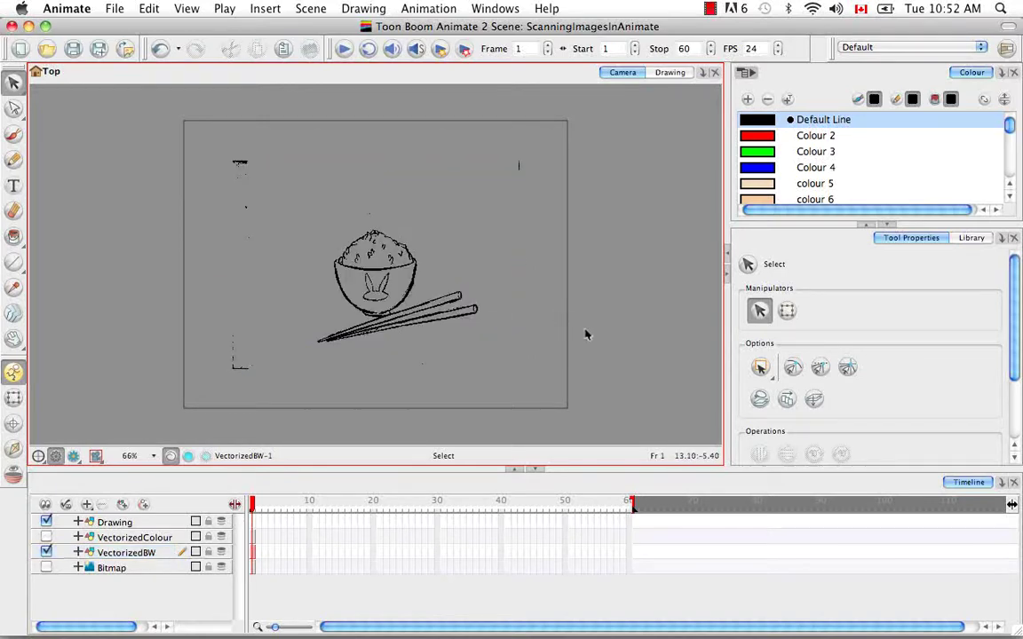
{"action": "key", "text": "2"}
{"action": "key", "text": "2"}
{"action": "key", "text": "2"}
{"action": "key", "text": "2"}
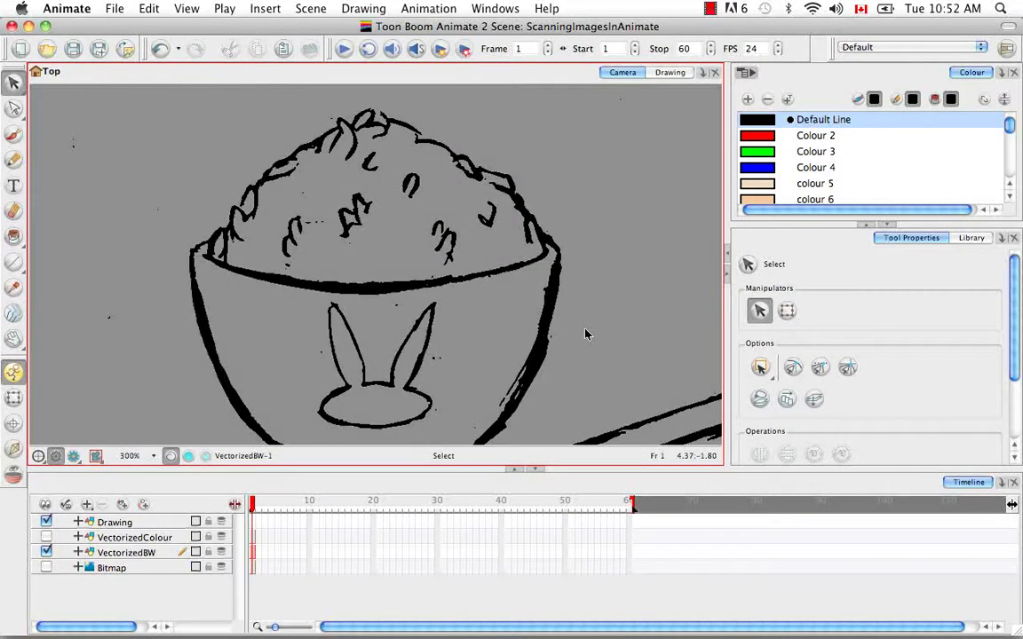
{"action": "left_click", "coordinate": [424, 349]}
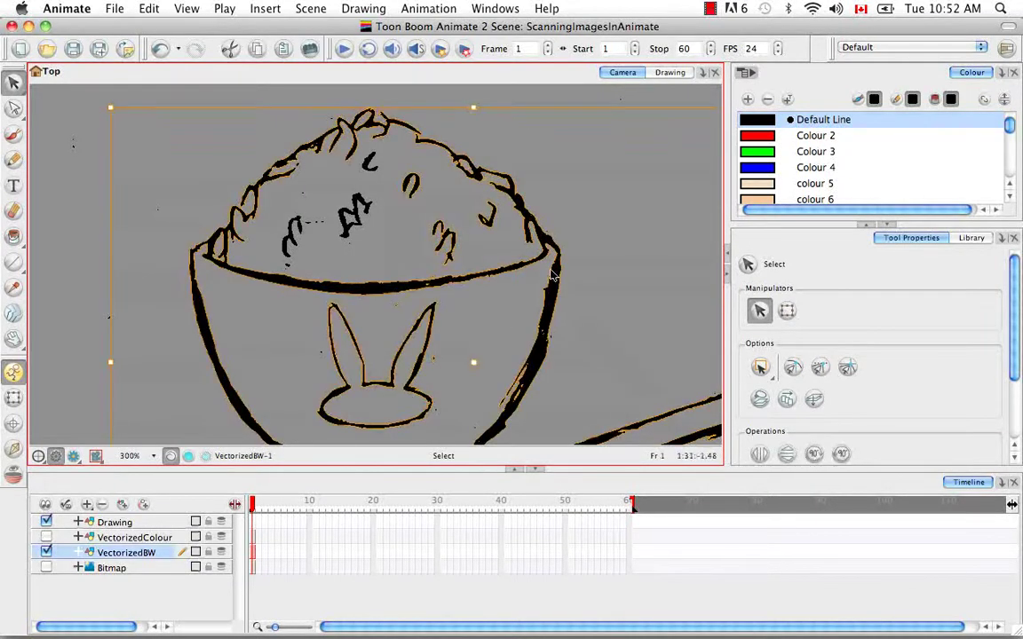
{"action": "left_click", "coordinate": [548, 180]}
Examine the contour points along the rice outline on the VectorizedBW layer with the Contour Editor.
{"action": "left_click_drag", "start_coordinate": [13, 111], "coordinate": [45, 108]}
{"action": "left_click_drag", "start_coordinate": [189, 146], "coordinate": [304, 219]}
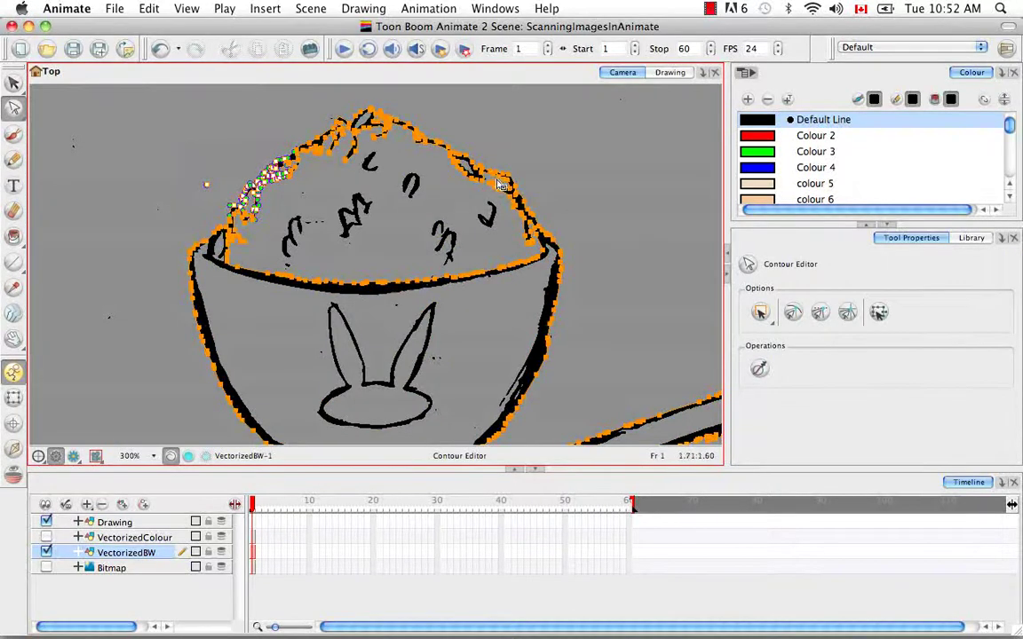
{"action": "left_click_drag", "start_coordinate": [13, 83], "coordinate": [49, 82]}
Try filling the bowl on the VectorizedBW layer with green Colour 3, undo the fill, and return to 66% zoom.
{"action": "left_click", "coordinate": [14, 236]}
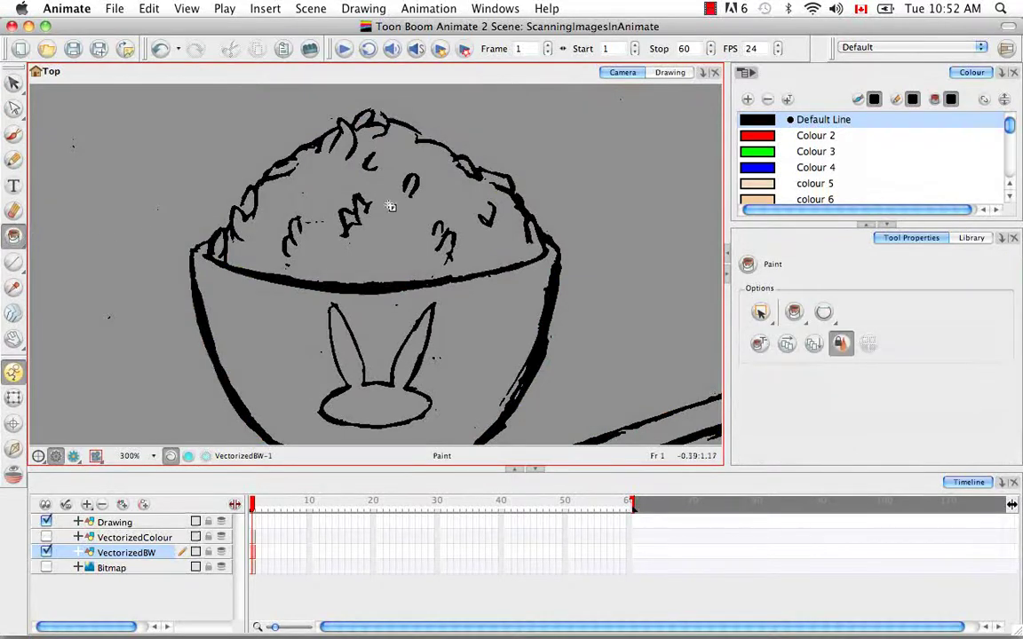
{"action": "left_click", "coordinate": [761, 152]}
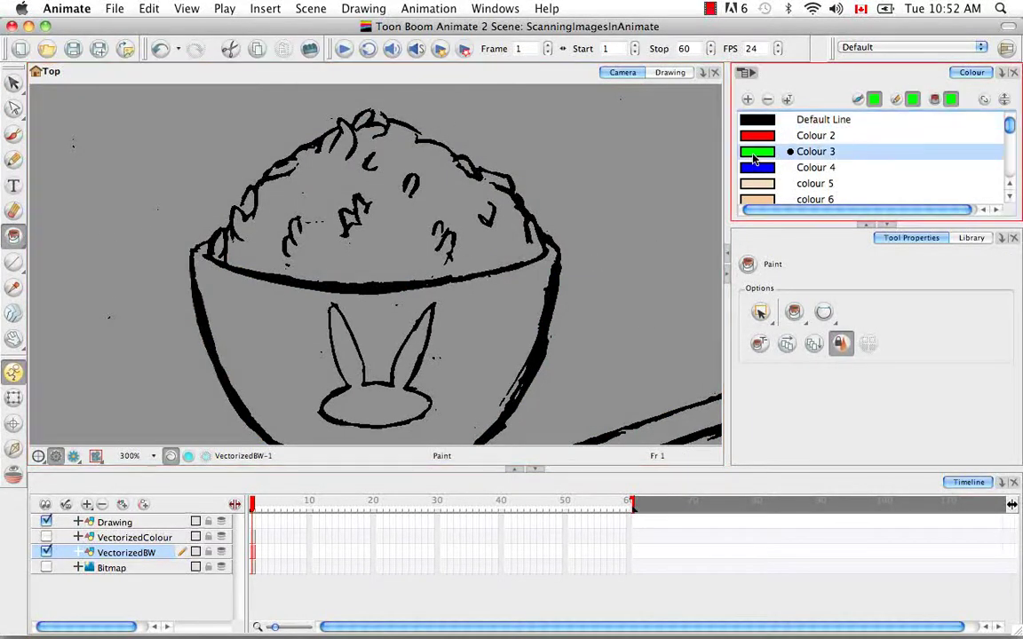
{"action": "left_click", "coordinate": [500, 292]}
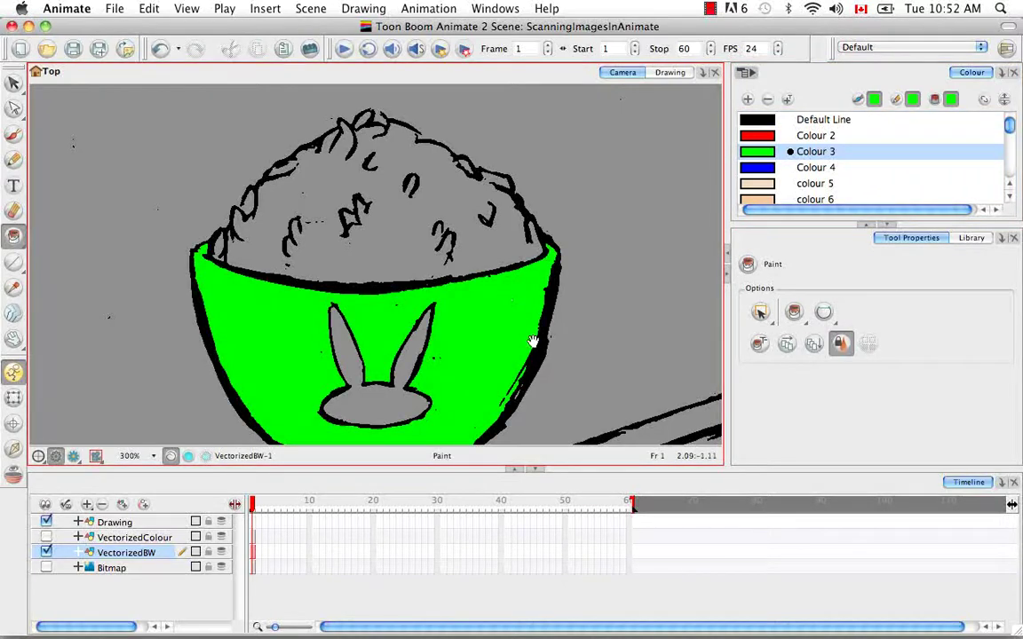
{"action": "left_click_drag", "start_coordinate": [532, 343], "coordinate": [526, 271]}
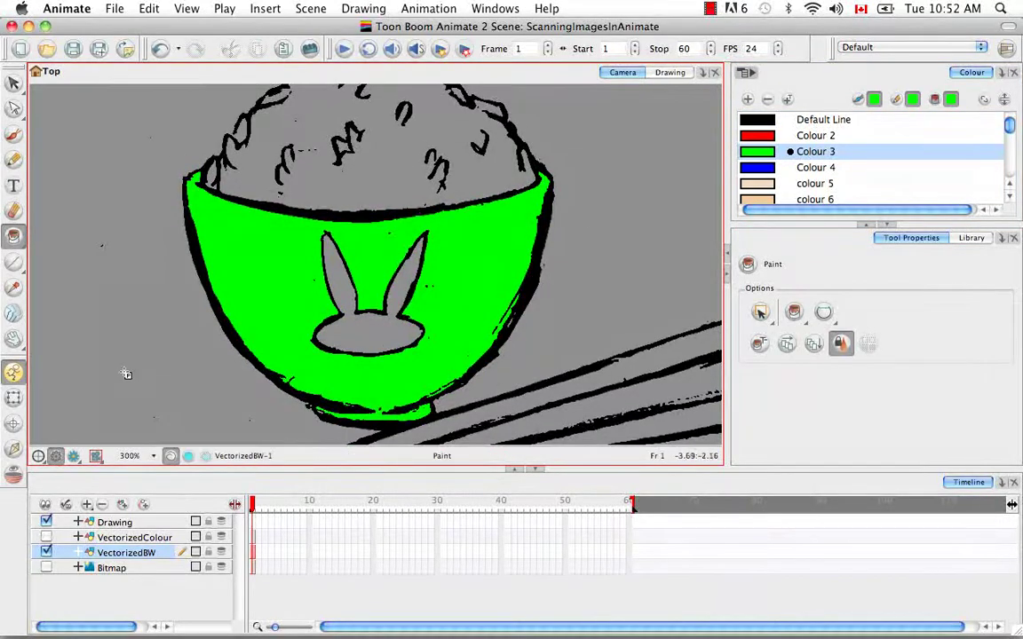
{"action": "key", "text": "super+z"}
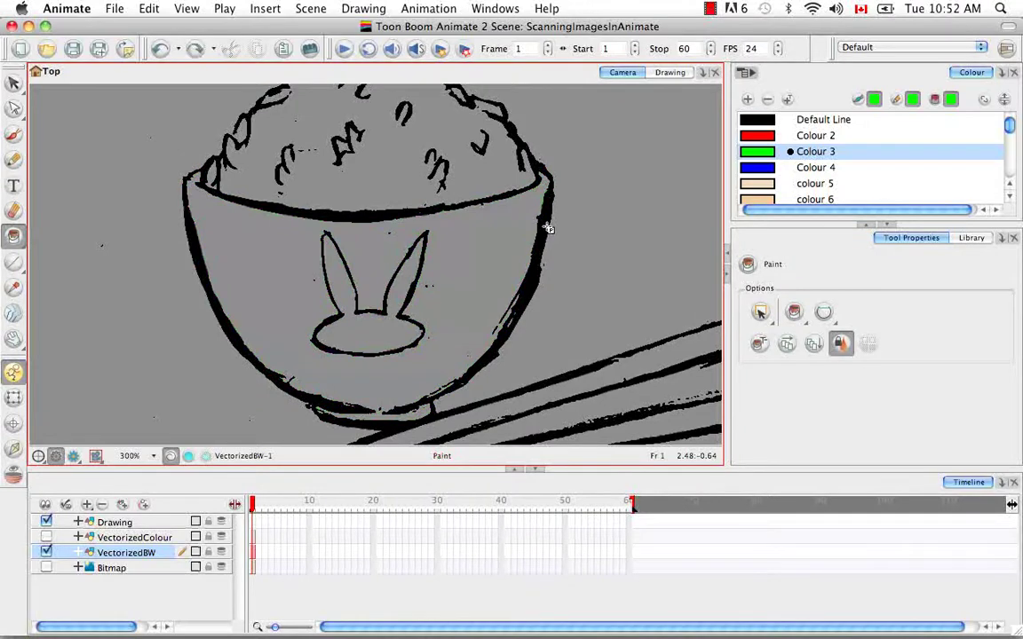
{"action": "key", "text": "1"}
{"action": "key", "text": "1"}
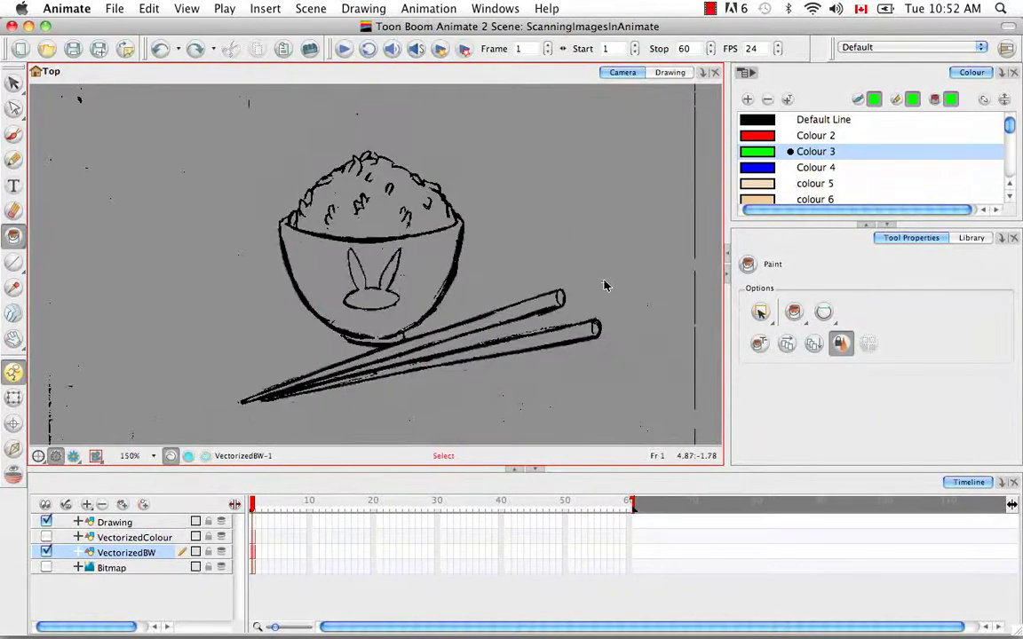
{"action": "key", "text": "1"}
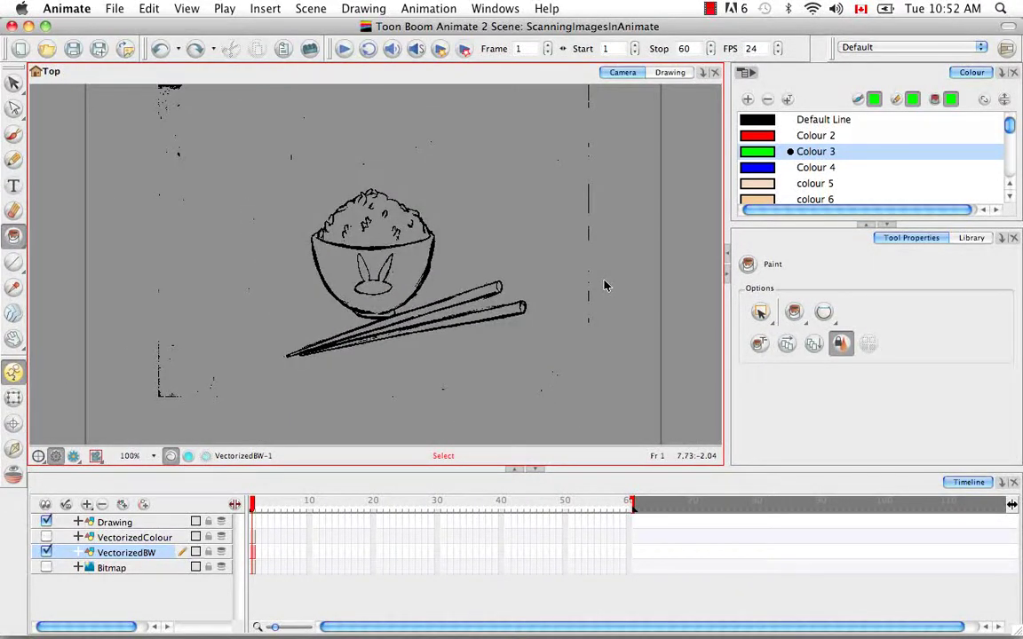
{"action": "key", "text": "1"}
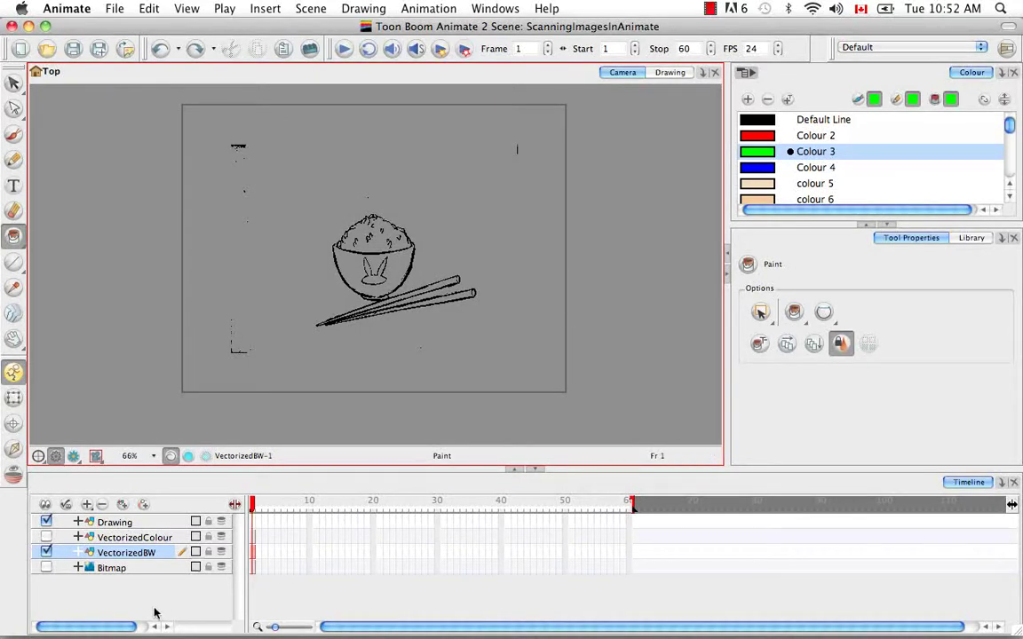
Switch visibility from the VectorizedBW layer to the Bitmap layer and rotate the scanned bitmap about 90° clockwise so the bowl stands upright.
{"action": "left_click", "coordinate": [46, 552]}
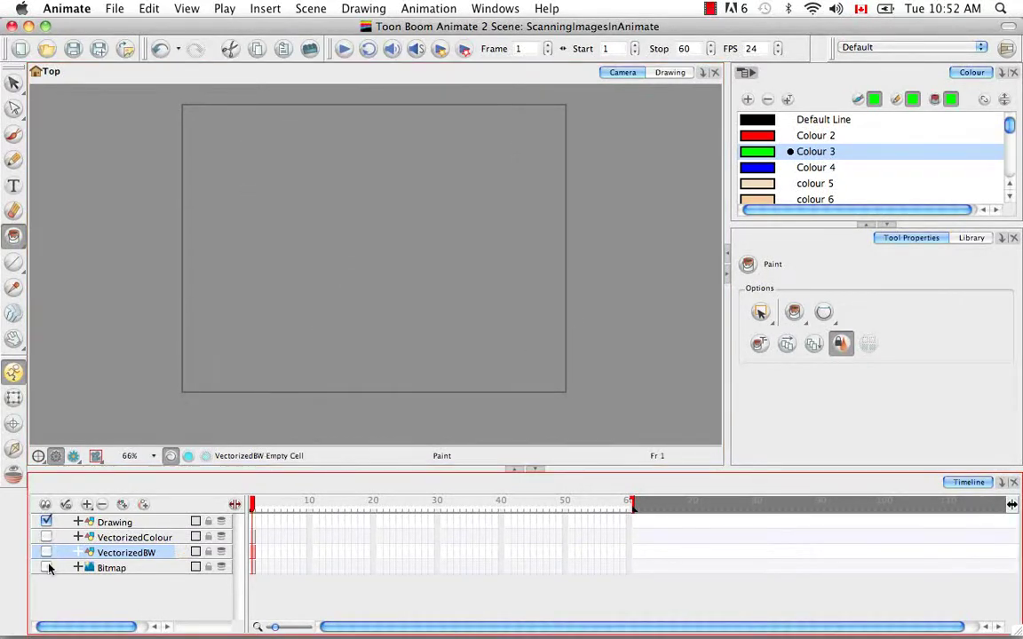
{"action": "left_click", "coordinate": [46, 568]}
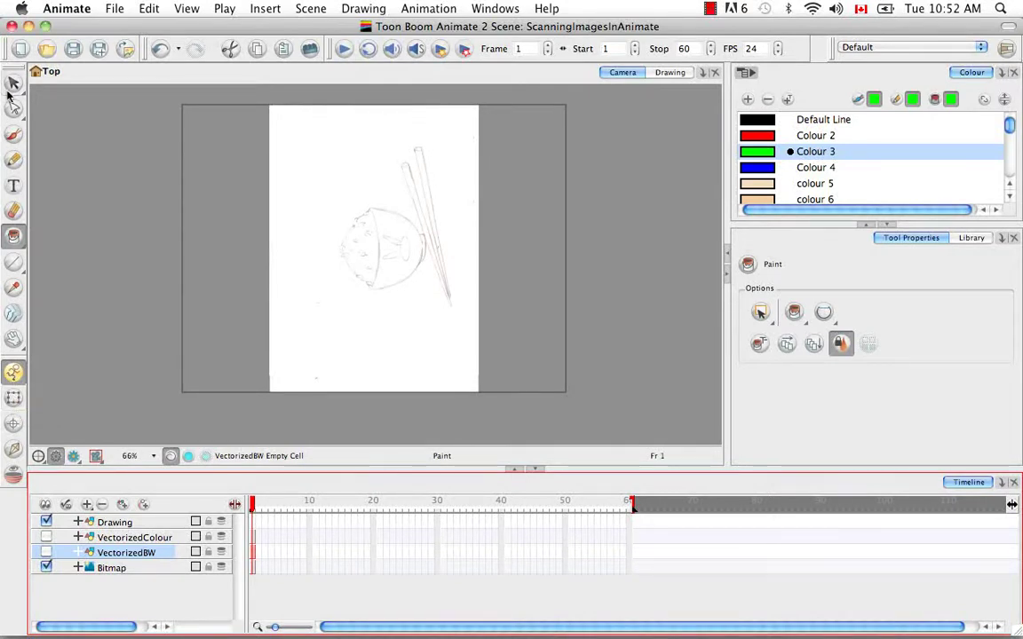
{"action": "left_click_drag", "start_coordinate": [11, 84], "coordinate": [170, 86]}
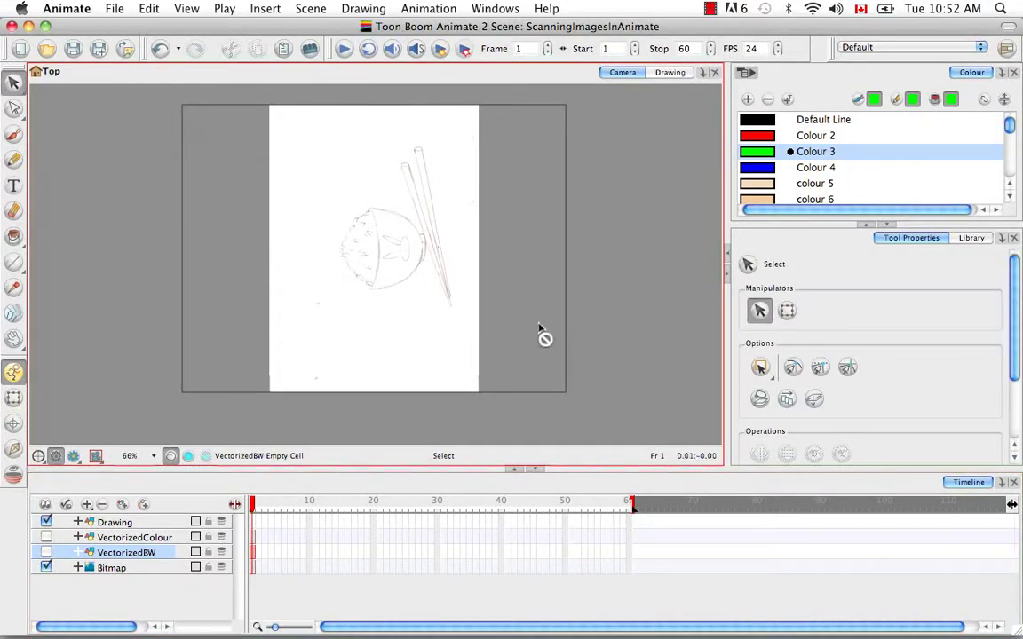
{"action": "left_click", "coordinate": [13, 397]}
{"action": "left_click", "coordinate": [368, 269]}
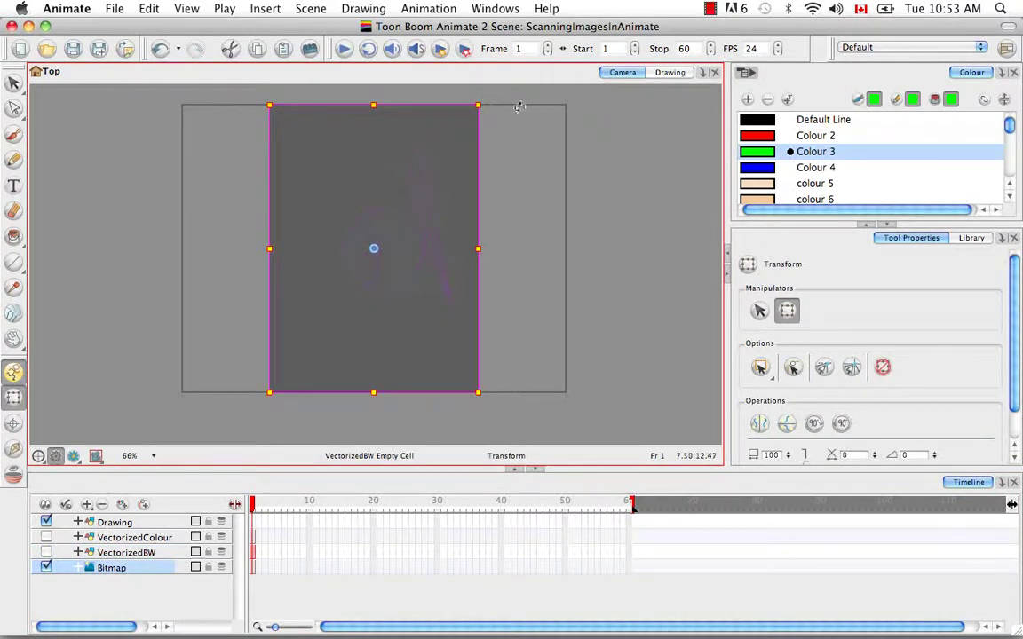
{"action": "mouse_move", "coordinate": [519, 102]}
{"action": "left_mouse_down"}
{"action": "mouse_move", "coordinate": [605, 267]}
{"action": "mouse_move", "coordinate": [545, 380]}
{"action": "left_mouse_up"}
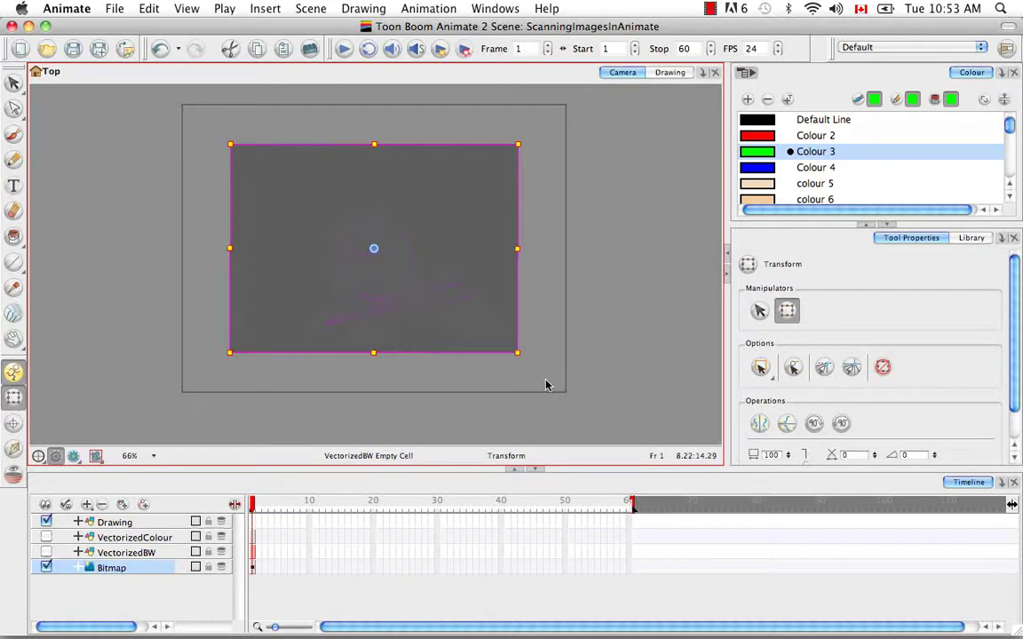
{"action": "left_click", "coordinate": [548, 351]}
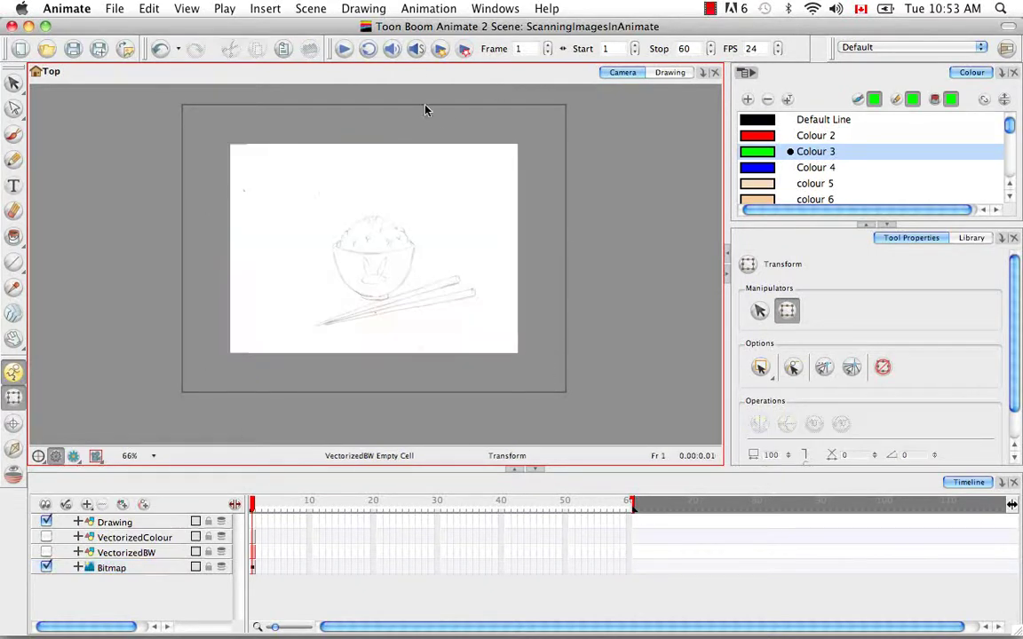
{"action": "left_click", "coordinate": [255, 154]}
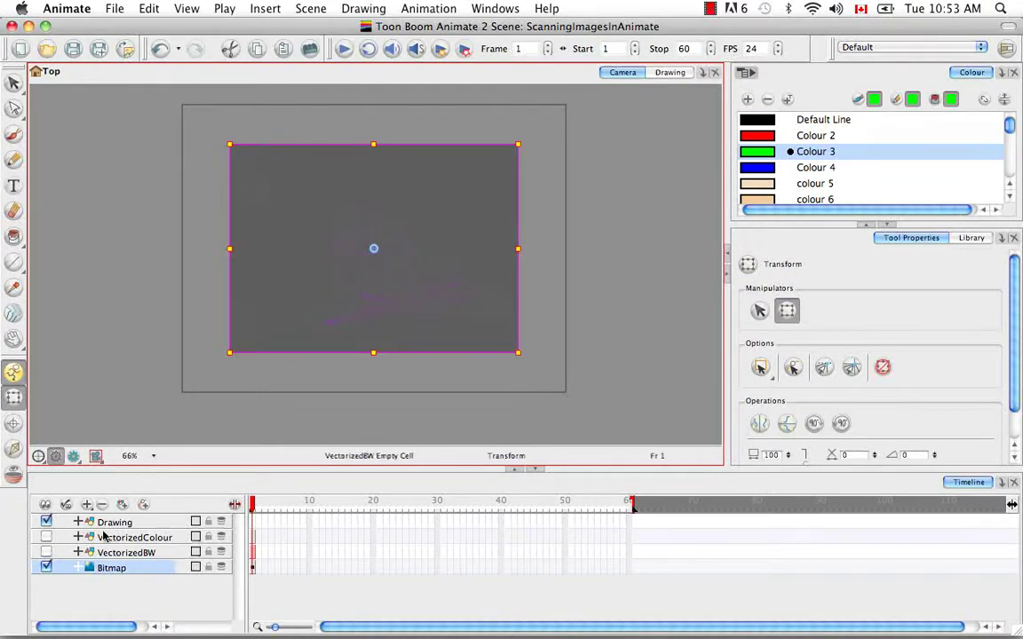
{"action": "left_click", "coordinate": [252, 391]}
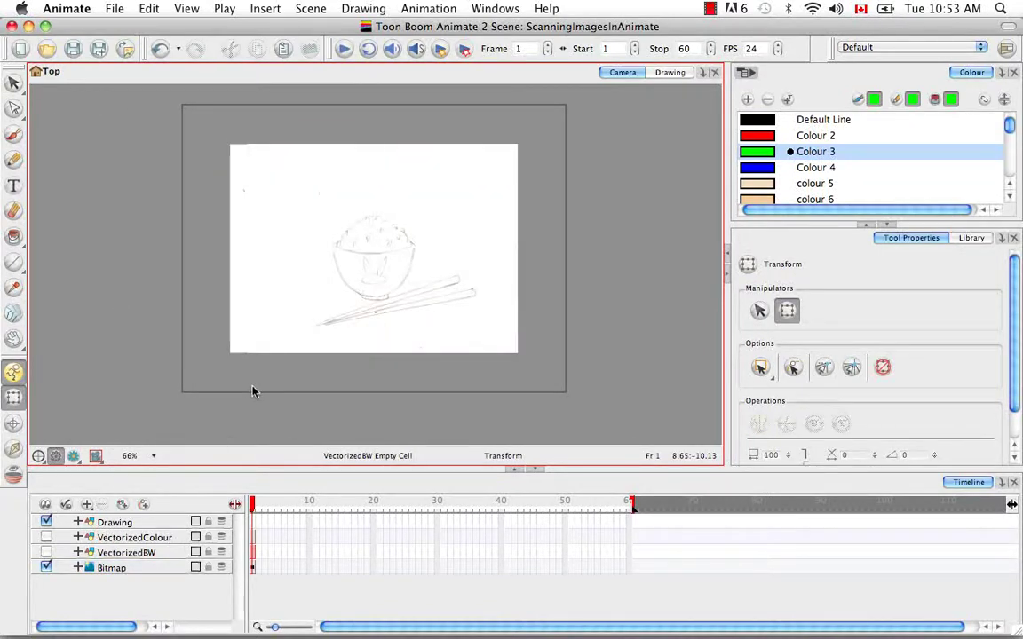